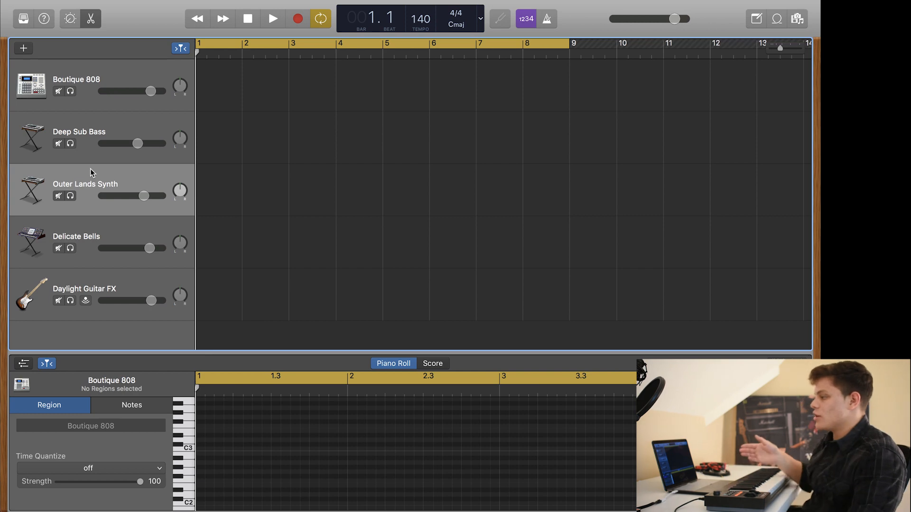
- Select the Delicate Bells track, turn off cycling and record an eight-bar melody from bar 1
left_click(90, 227)
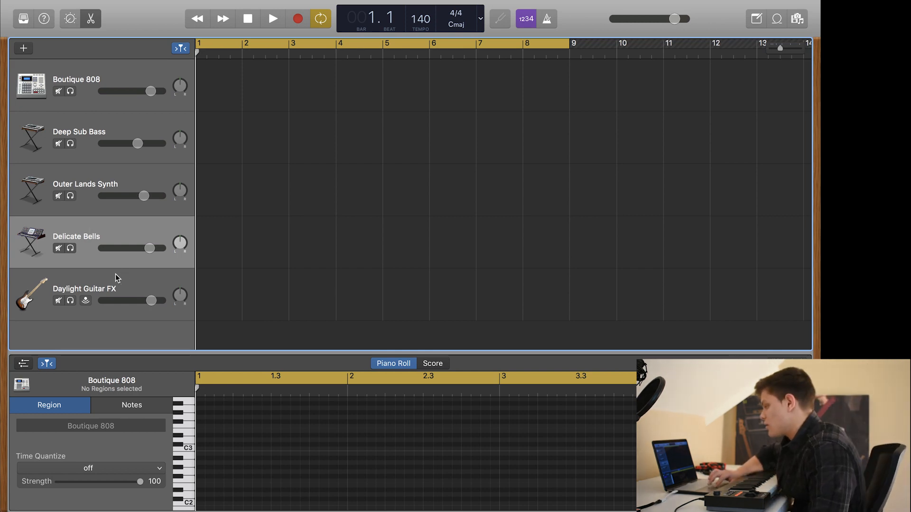
left_click(89, 69)
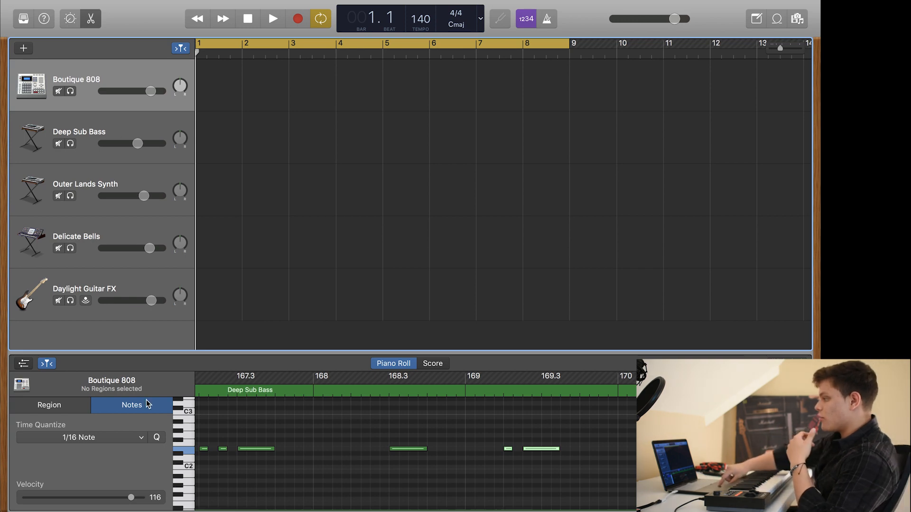
left_click(92, 226)
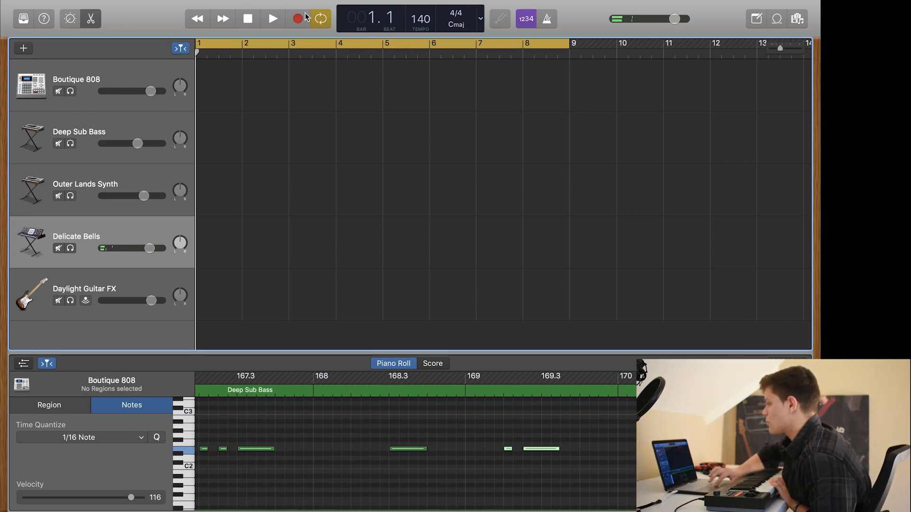
left_click(321, 19)
key("r")
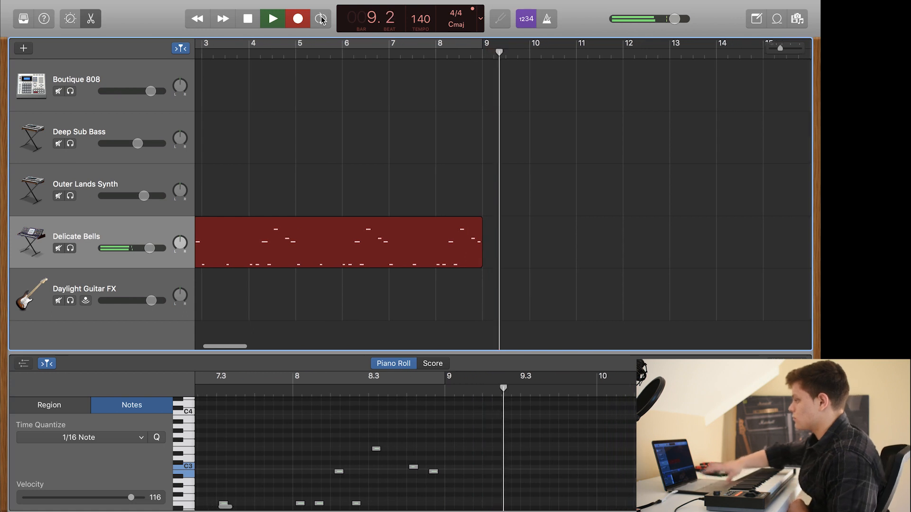
key("space")
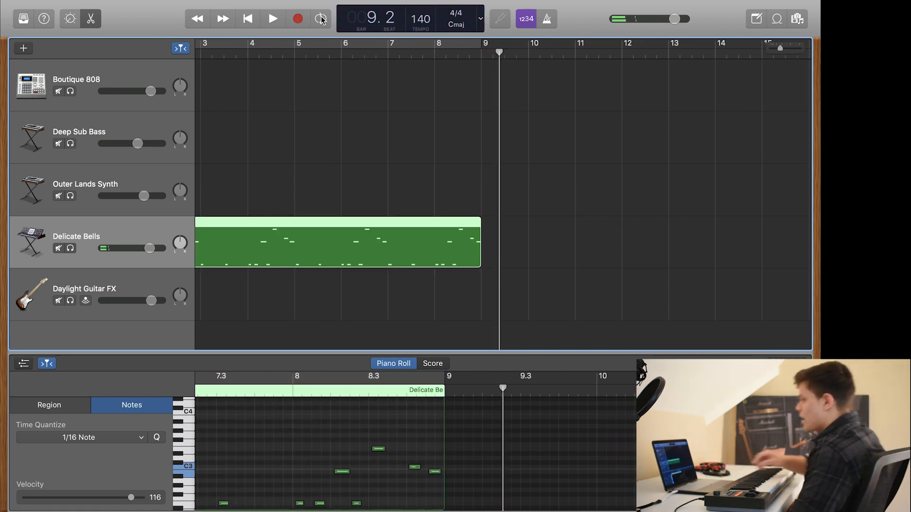
- Play the recorded Delicate Bells region from the beginning while viewing its notes, and return the playhead to bar 1
scroll(572, 160, "left", 5)
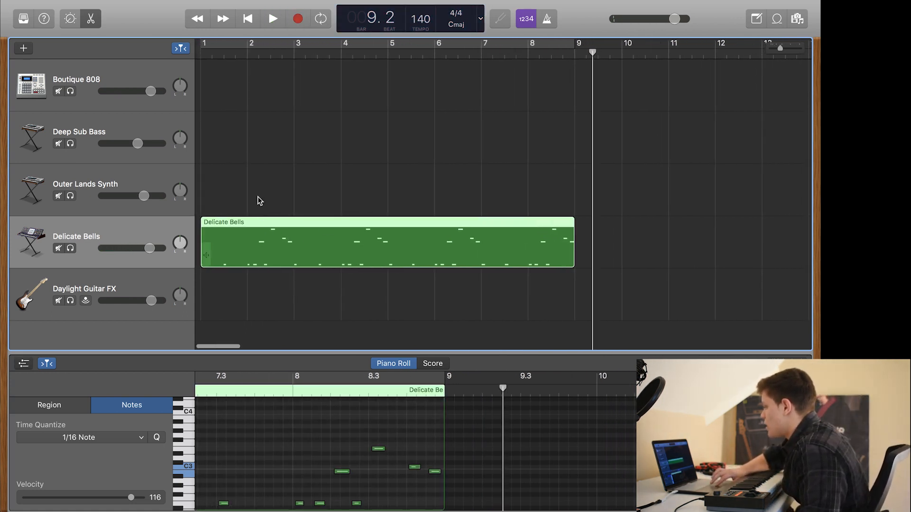
left_click(280, 249)
key("Return")
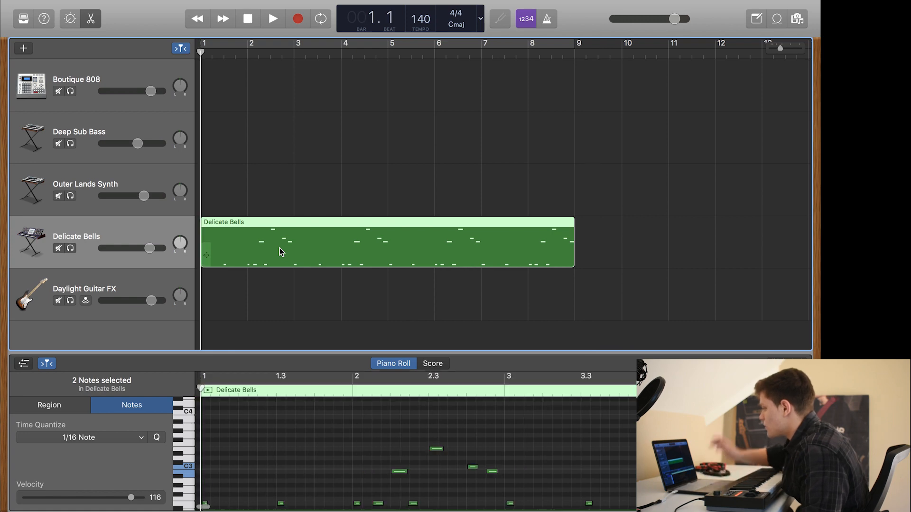
key("space")
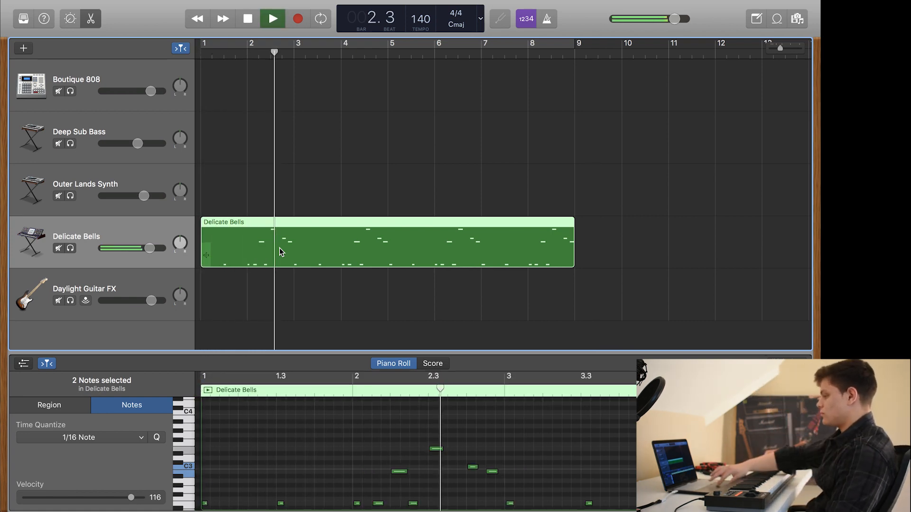
scroll(329, 463, "down", 3)
scroll(328, 463, "right", 4)
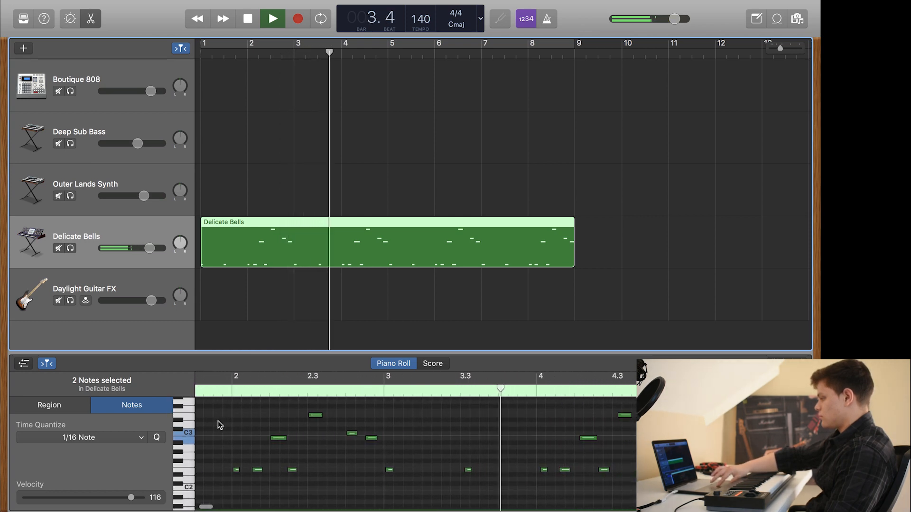
scroll(221, 424, "up", 2)
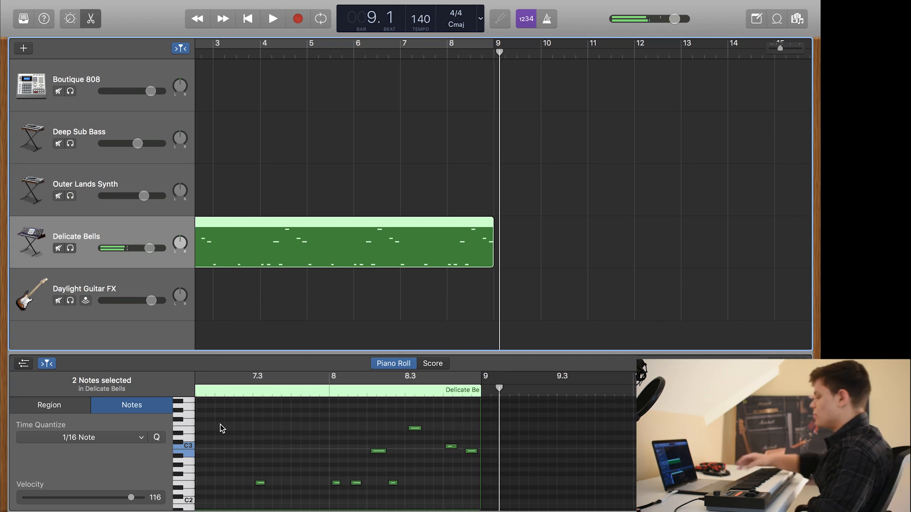
key("Return")
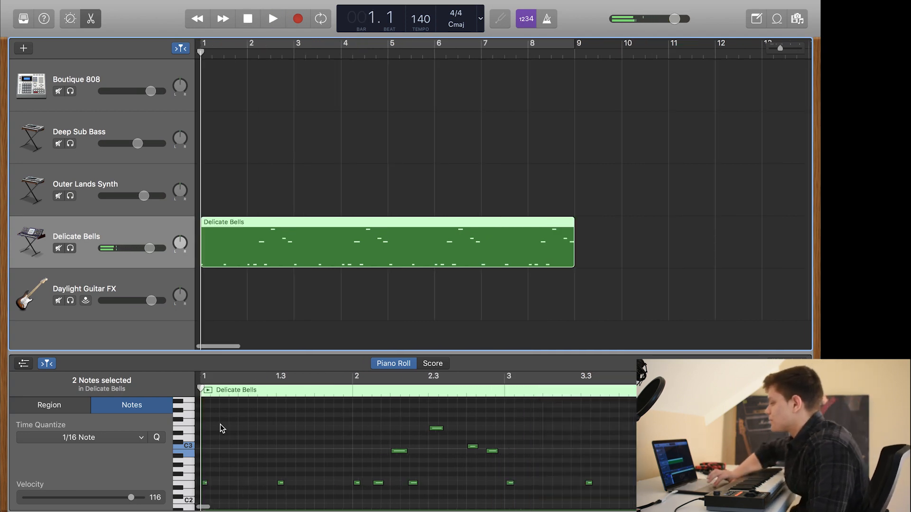
- Select the Outer Lands Synth track and rehearse its part over the bells with bars 1 to 8 cycling
left_click(90, 180)
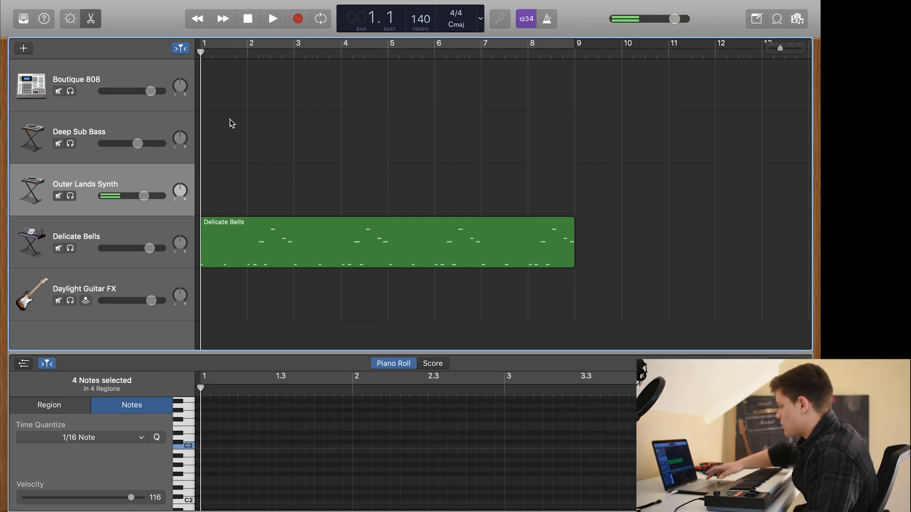
left_click(322, 17)
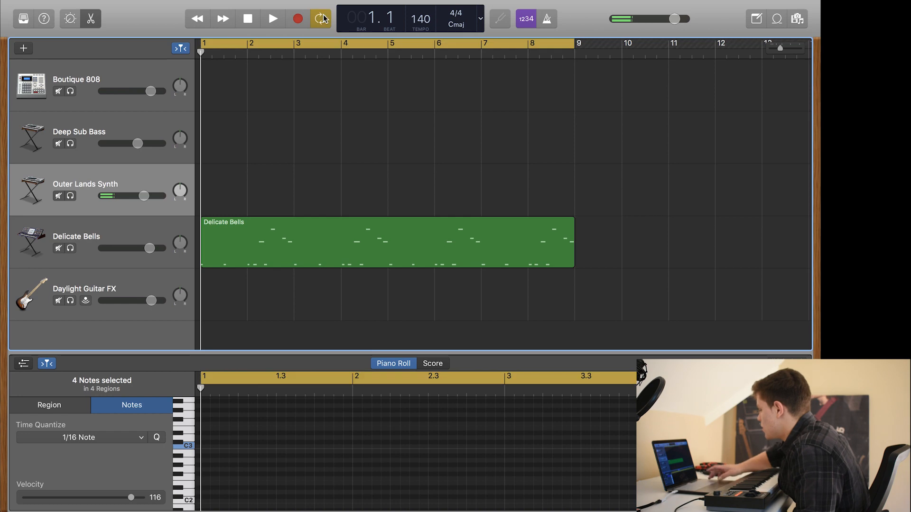
key("space")
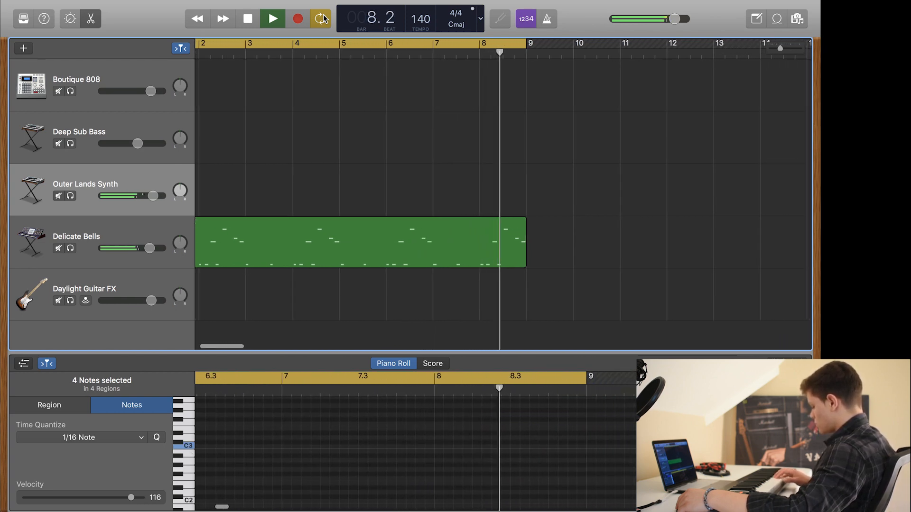
key("space")
key("Return")
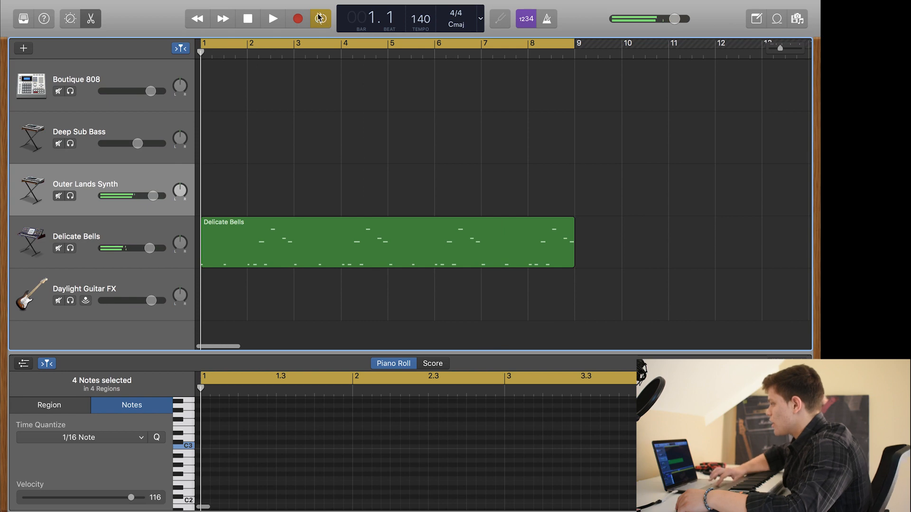
- Turn off cycling and record an eight-bar countermelody on the Outer Lands Synth track
left_click(328, 22)
key("r")
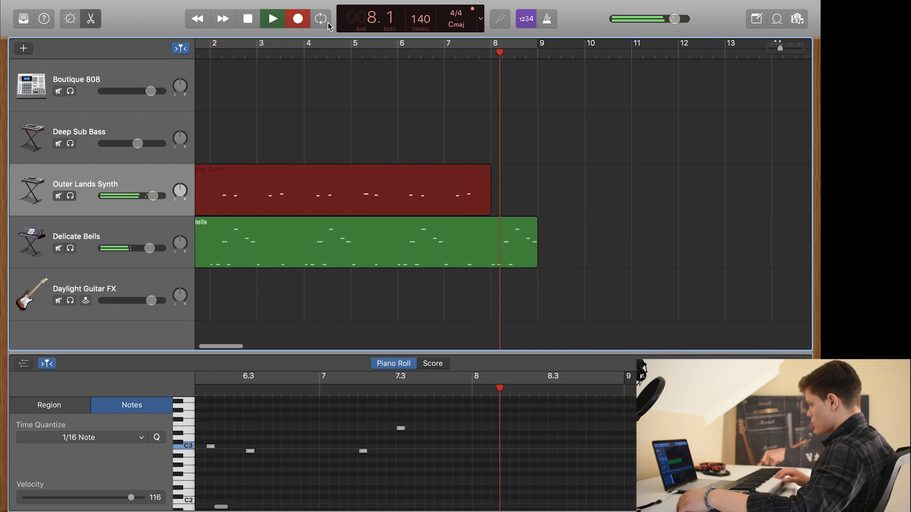
key("space")
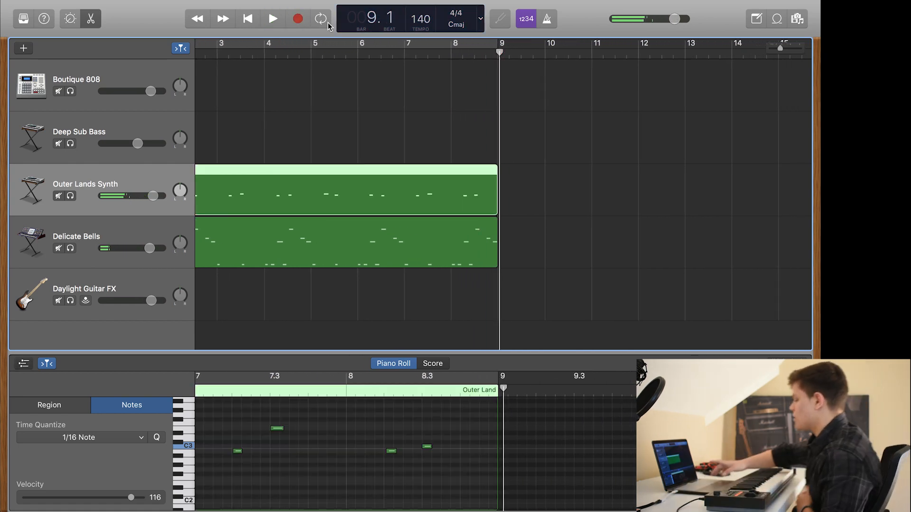
- Play the synth and bells regions together from the beginning for the first two bars
key("Return")
key("space")
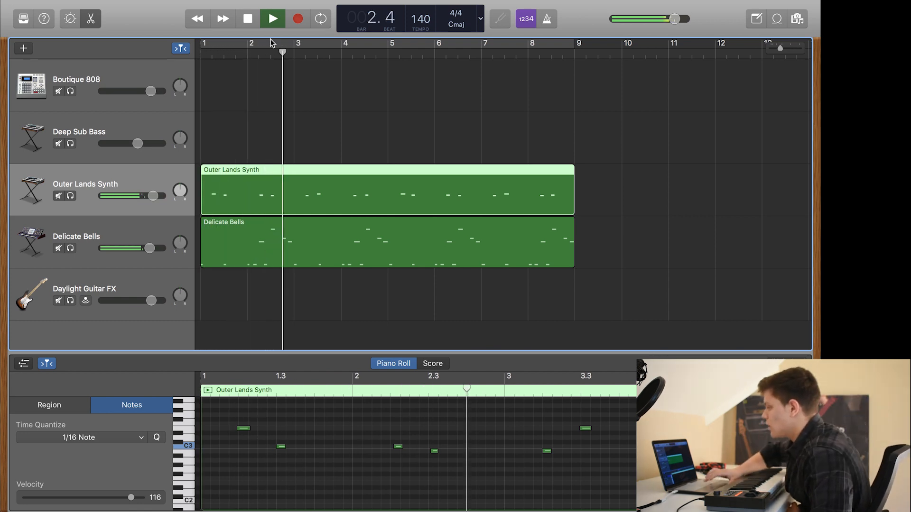
key("space")
- Solo the Outer Lands Synth track, play its eight bars from the start and turn solo off
left_click(70, 196)
key("Return")
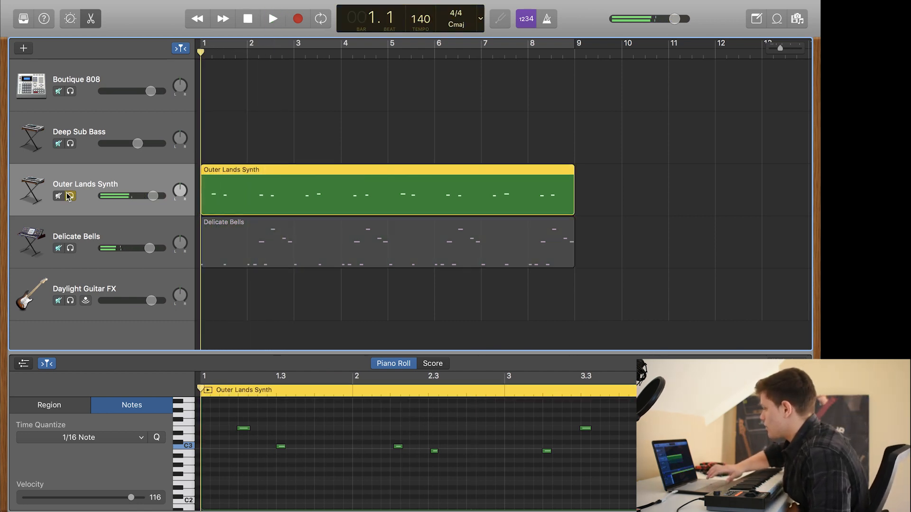
key("space")
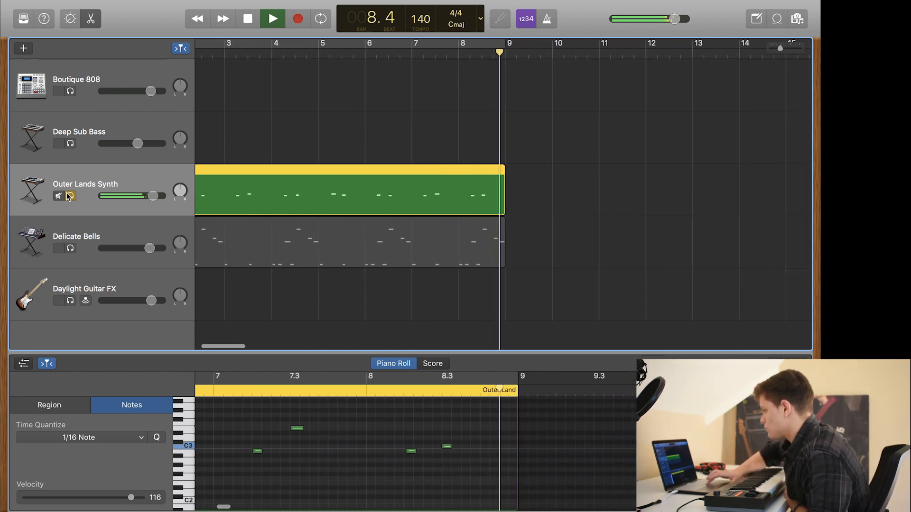
key("space")
key("Return")
left_click(71, 195)
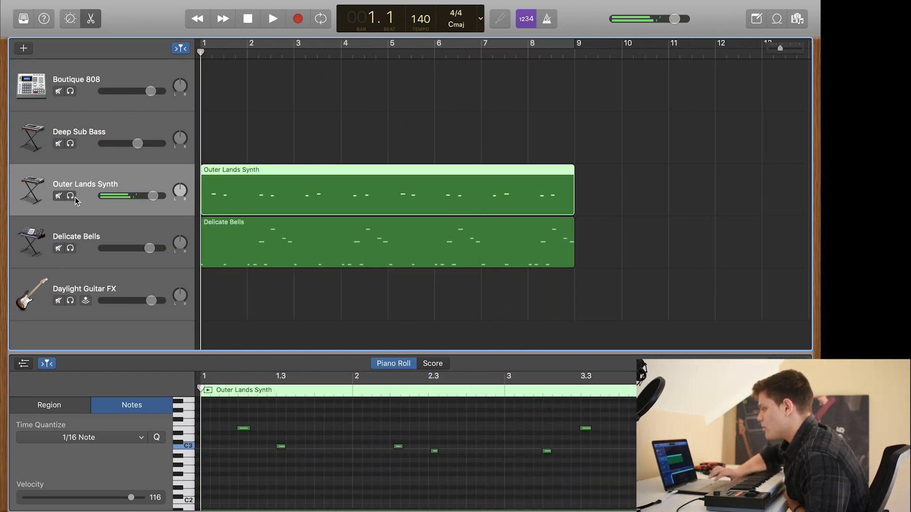
- Open the Smart Controls of the Outer Lands Synth and examine its transform pad, sound controls and plug-ins
left_click(70, 19)
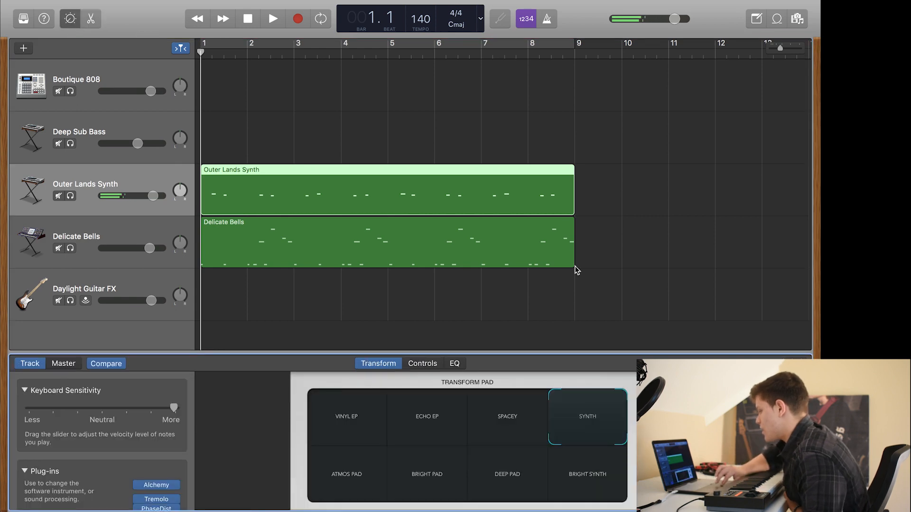
left_click(419, 363)
left_click(388, 364)
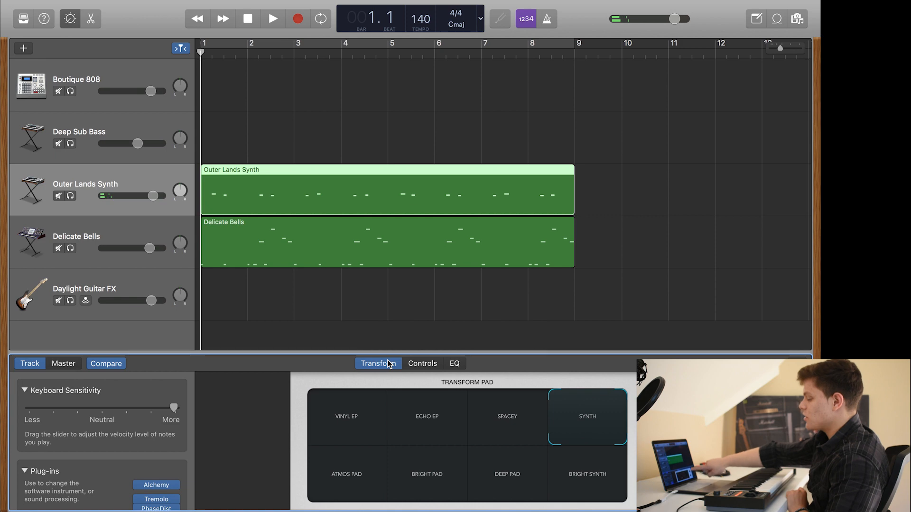
left_click(430, 365)
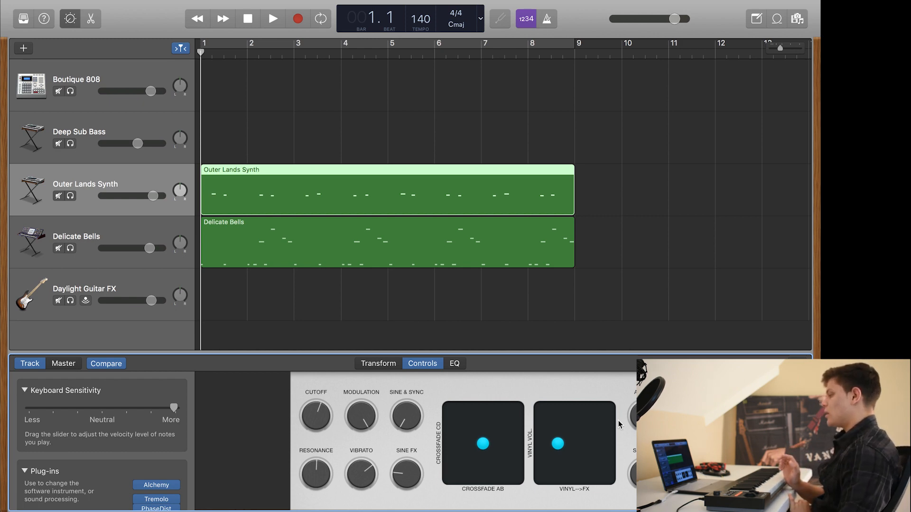
scroll(140, 467, "down", 3)
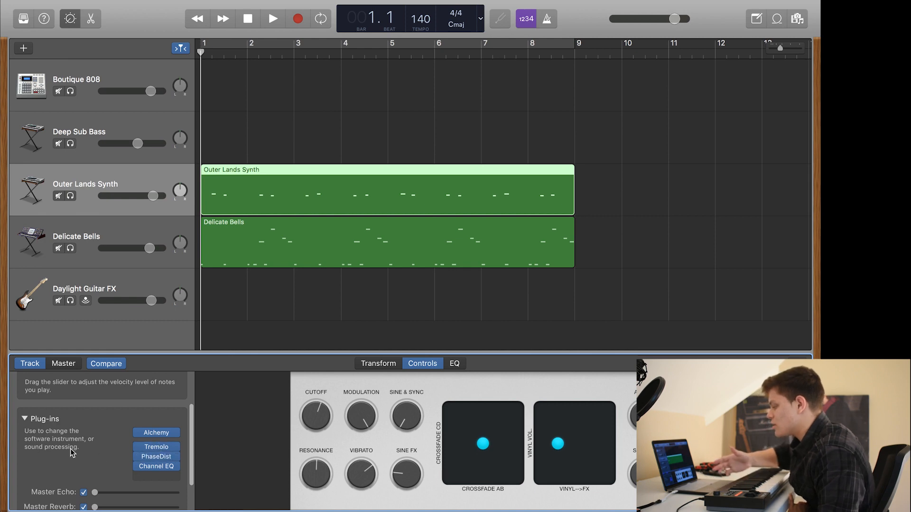
scroll(71, 454, "down", 2)
scroll(71, 453, "up", 5)
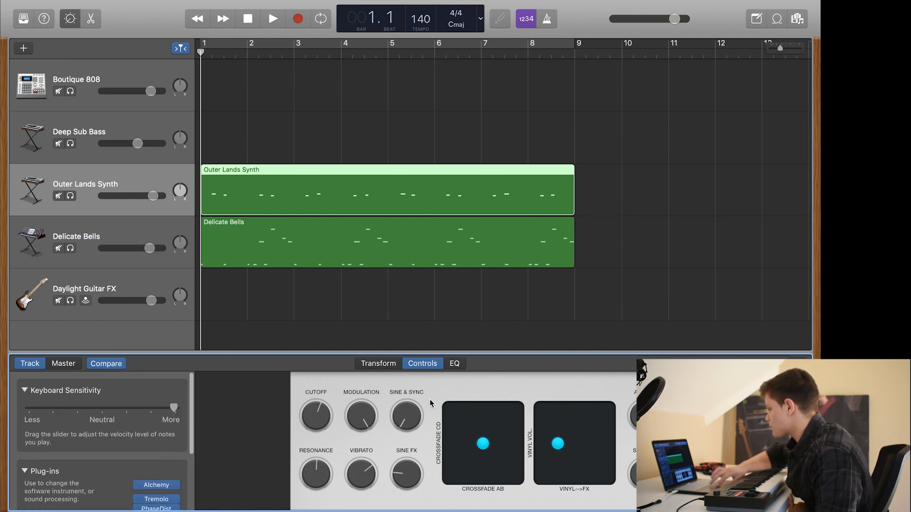
- Examine the sound controls and plug-ins of Delicate Bells and reselect the Outer Lands Synth track
left_click(108, 234)
scroll(119, 452, "down", 1)
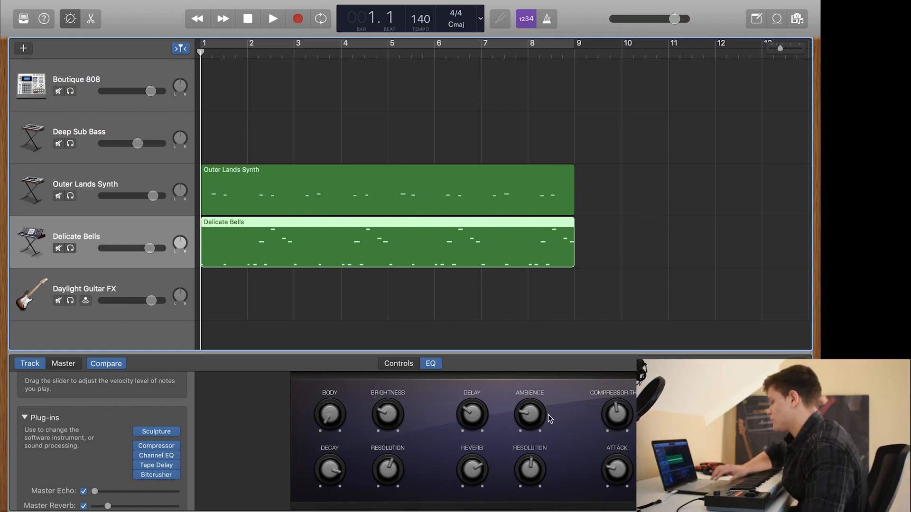
left_click(104, 176)
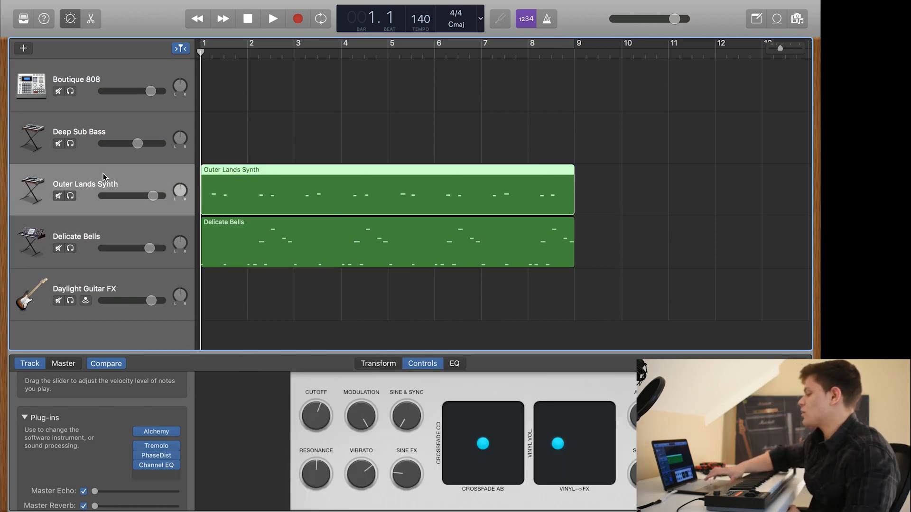
- Listen to both melody parts through bar 8 and return the playhead to the beginning
key("space")
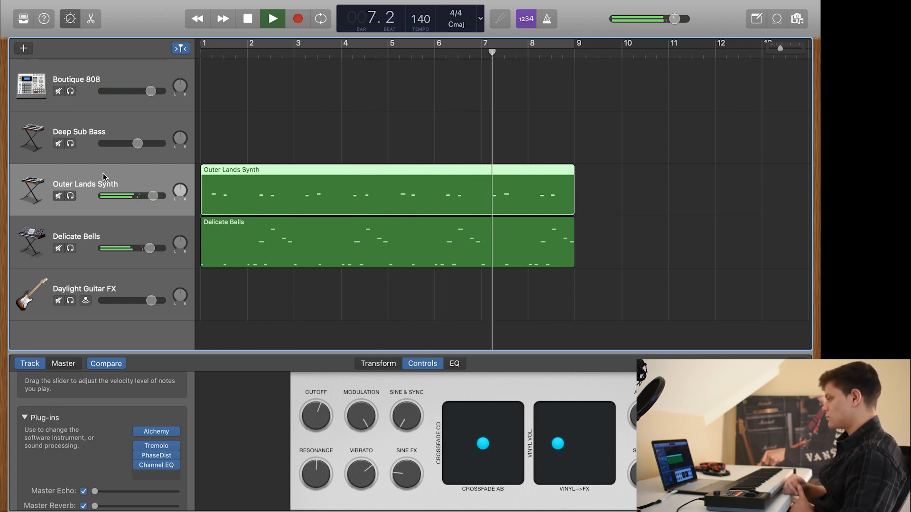
scroll(104, 173, "right", 1)
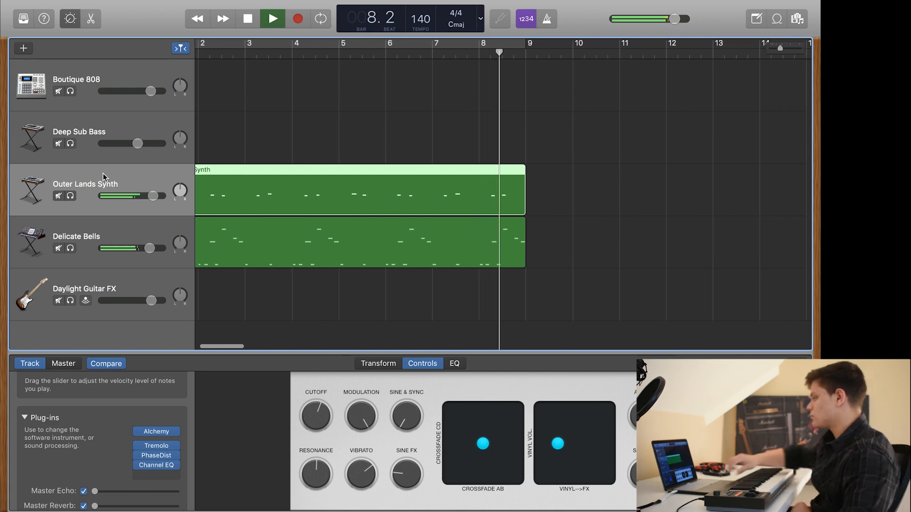
key("space")
key("Return")
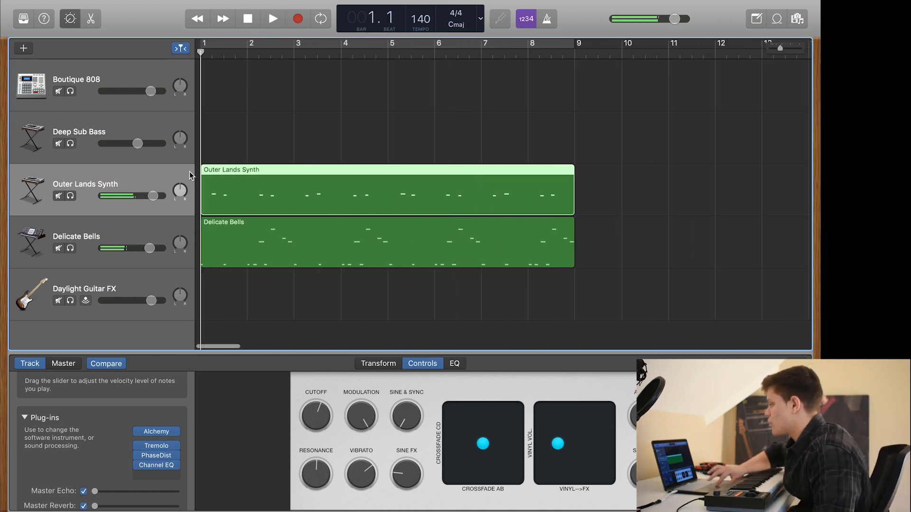
- Open the Outer Lands Synth region in the Piano Roll and quantize all its notes to 1/16 Note
left_click(92, 19)
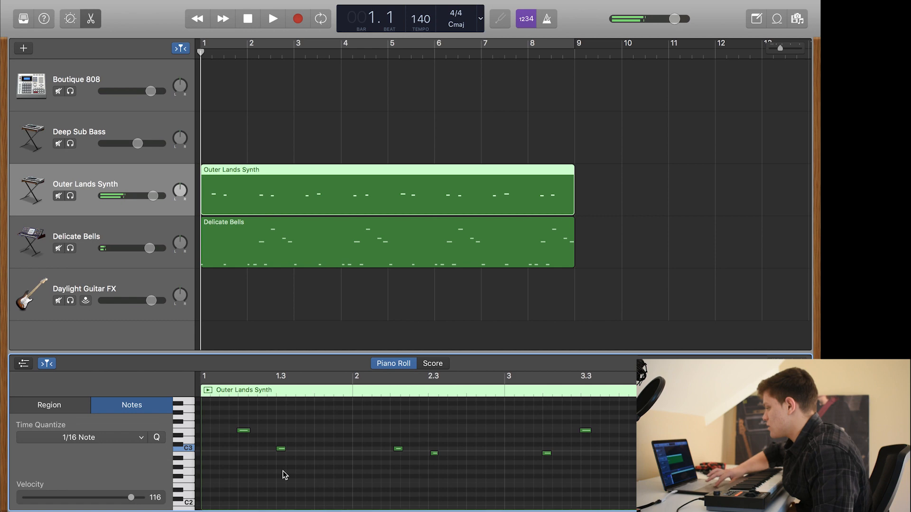
left_click(244, 433)
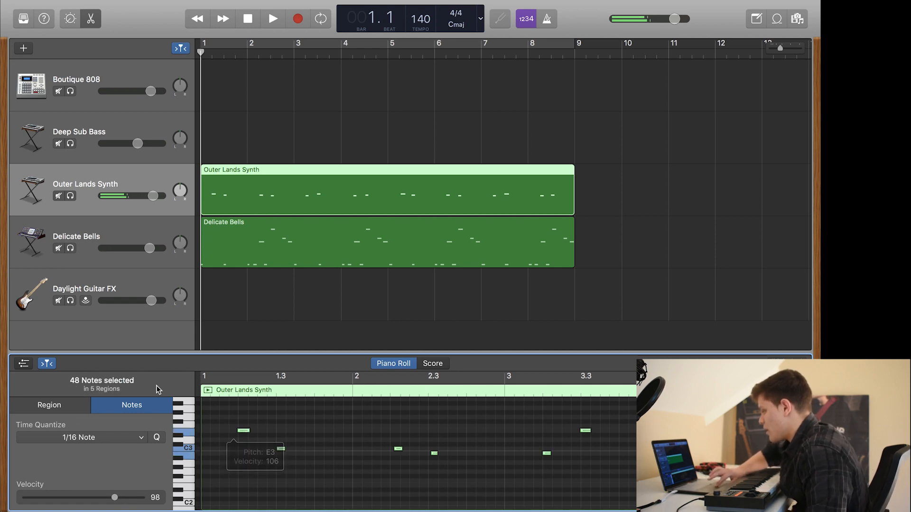
left_click(327, 463)
- Quantize all notes of the Delicate Bells region to 1/16 Note and start playback to check the timing
left_click(257, 258)
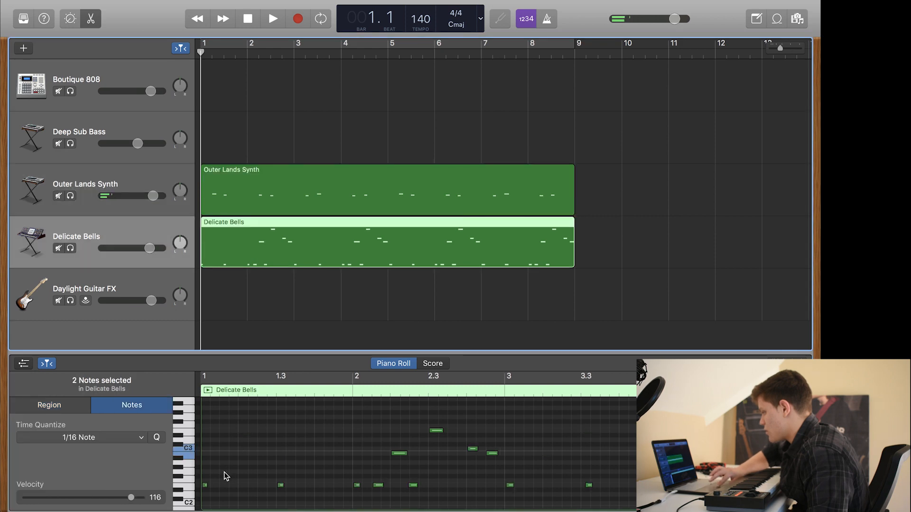
left_click(206, 485)
left_click(157, 440)
left_click(269, 444)
key("space")
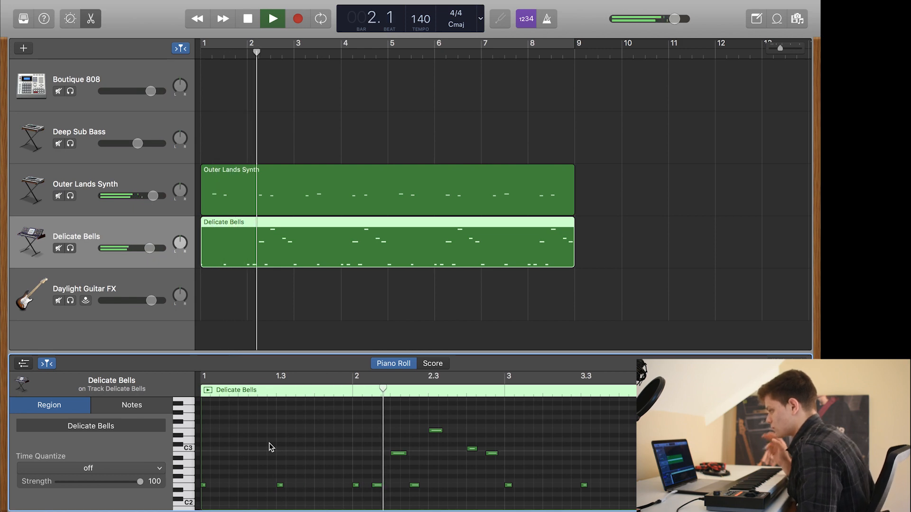
- Move the Delicate Bells region to start at bar 9 and play the arrangement's opening from the beginning
key("space")
left_click(399, 100)
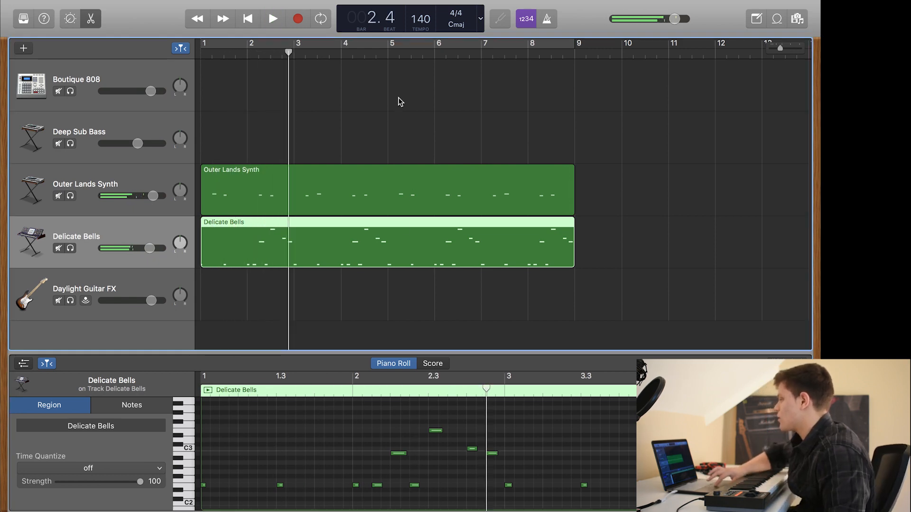
left_click_drag(265, 236, 633, 224)
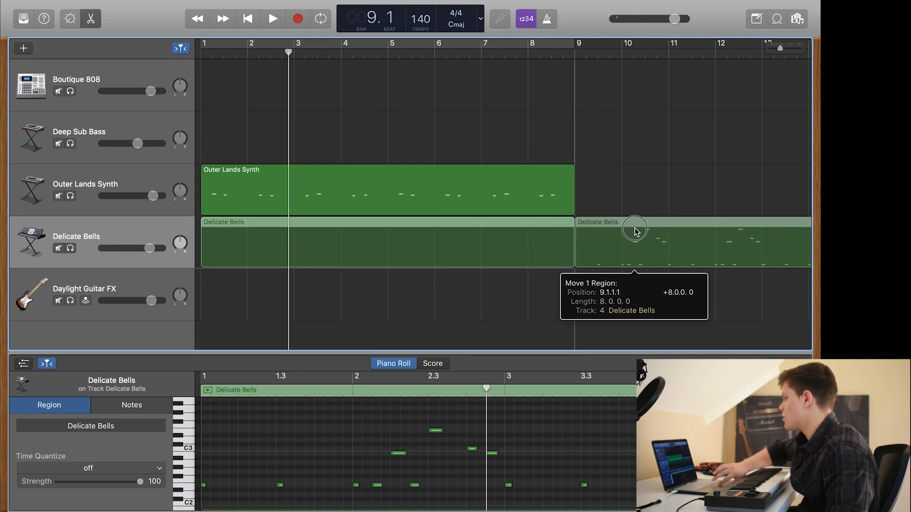
key("Return")
key("space")
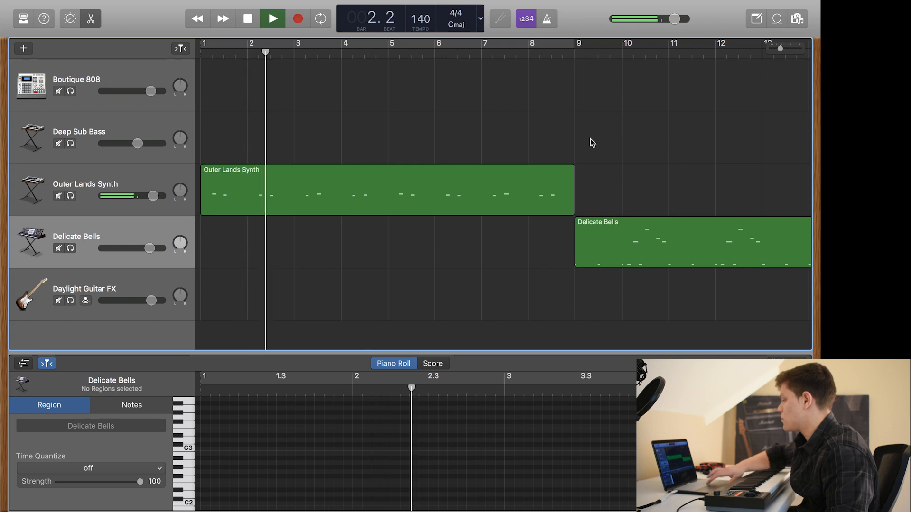
key("space")
- Paste a copy of the Outer Lands Synth region at bar 9 and play the opening from bar 1
left_click(280, 210)
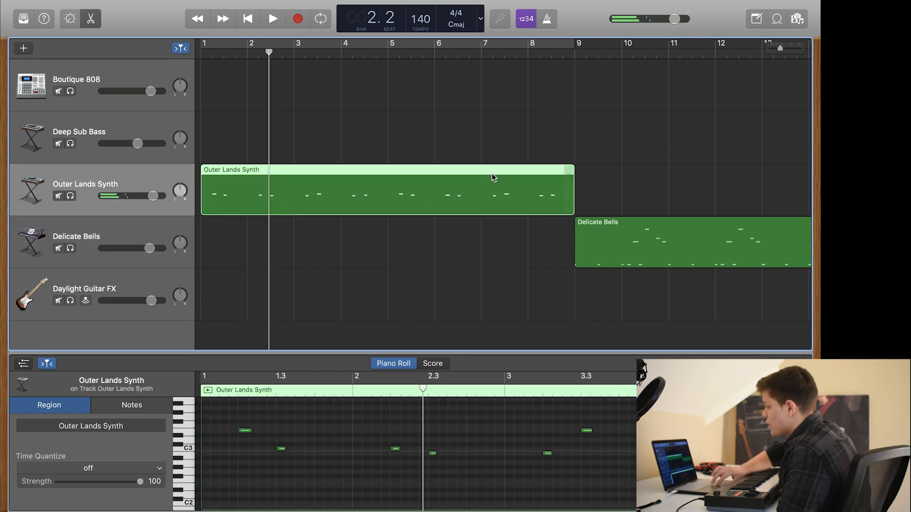
scroll(551, 159, "right", 6)
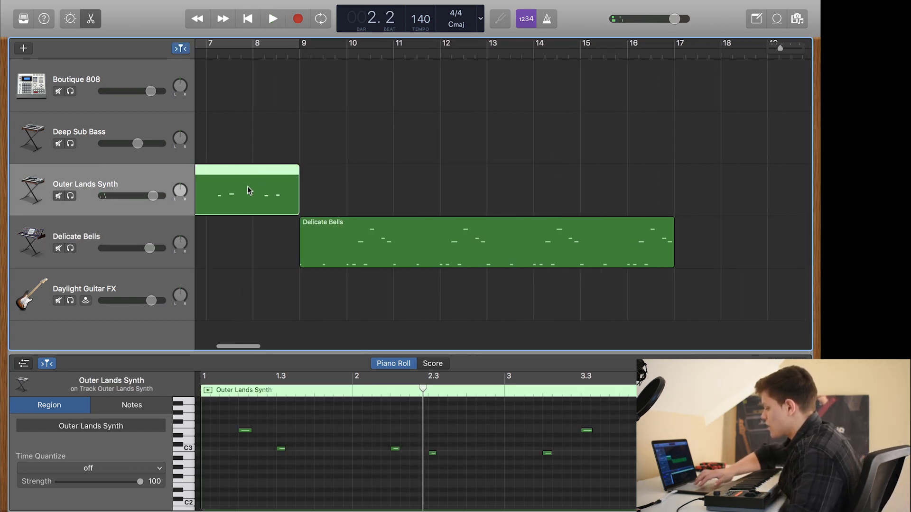
left_click(300, 53)
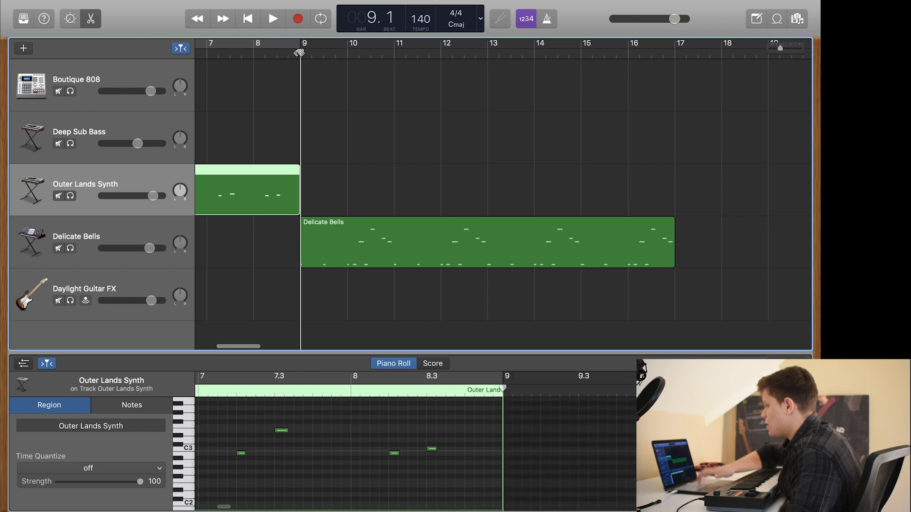
key("super+v")
key("Return")
key("space")
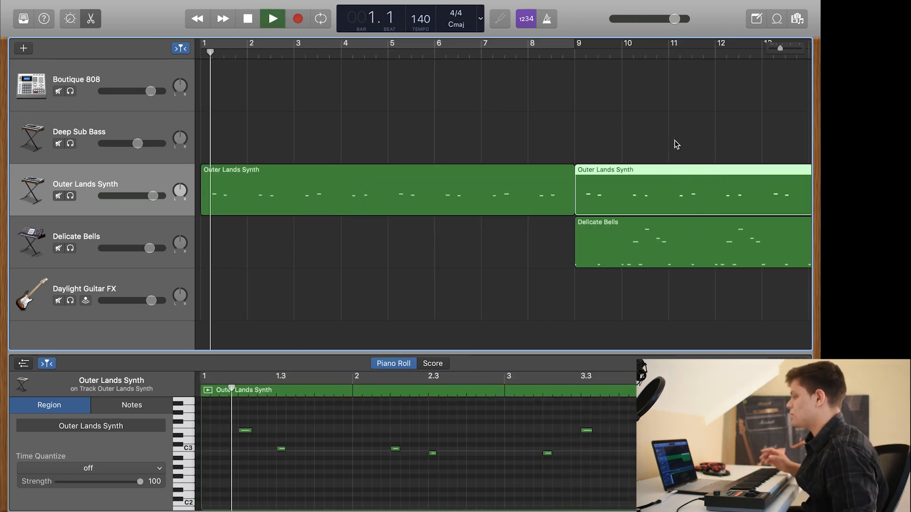
key("space")
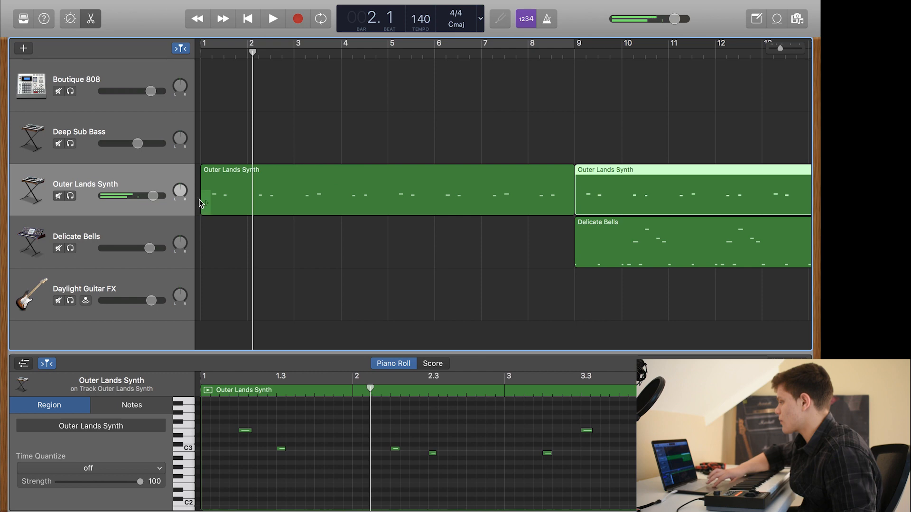
key("Return")
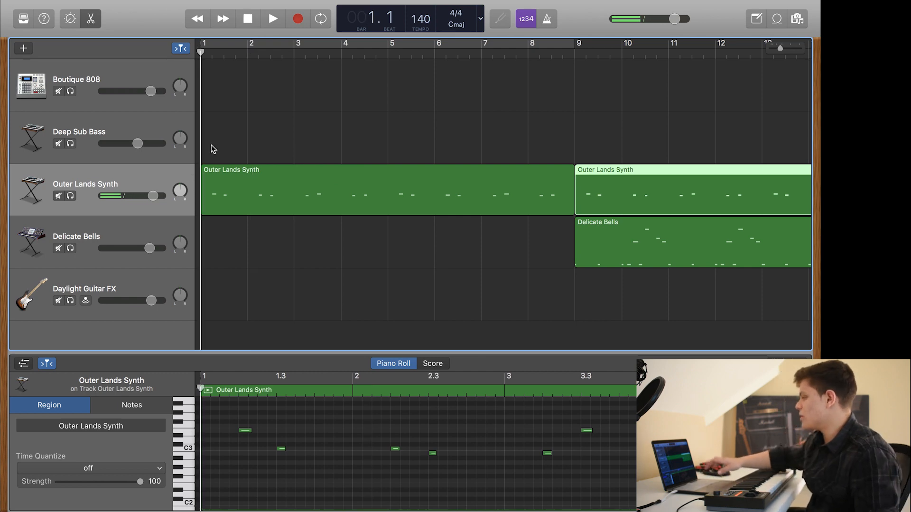
- Cycle bars 1 to 8 and rehearse a part on the Delicate Bells track over the synth melody
left_click(329, 19)
key("space")
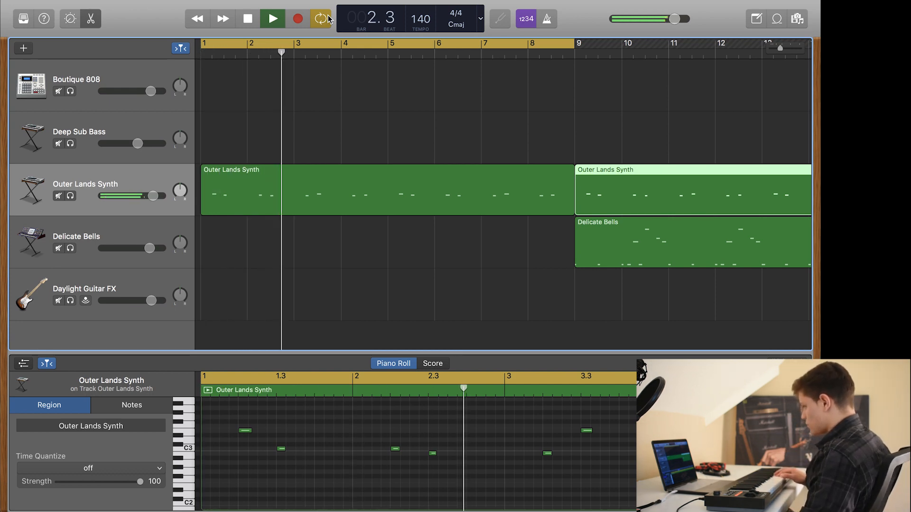
left_click(138, 232)
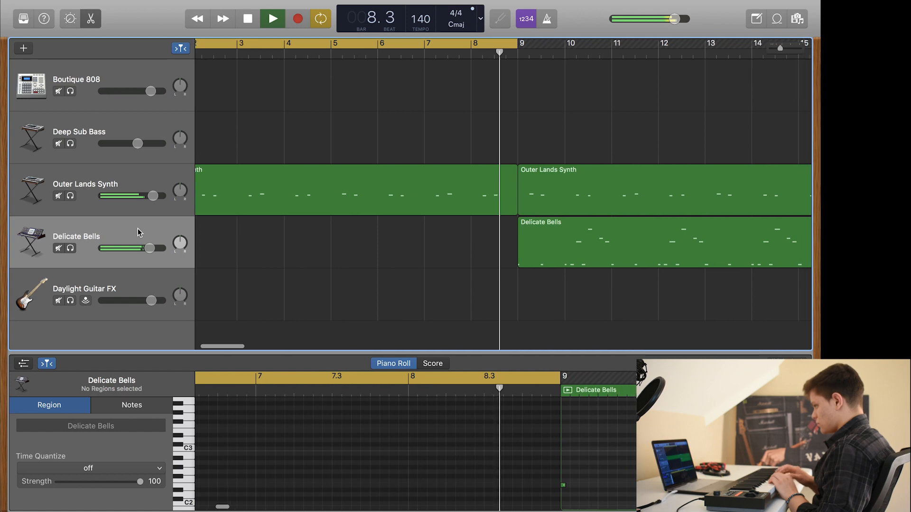
key("space")
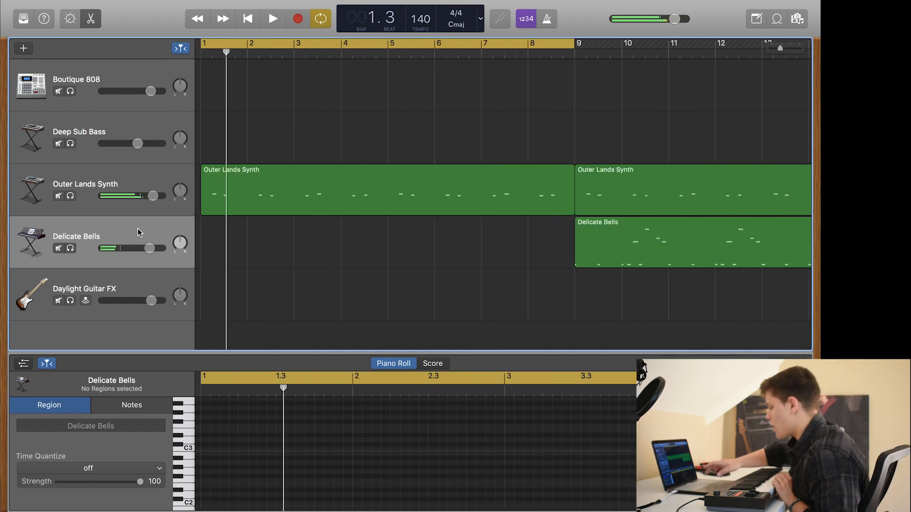
key("Return")
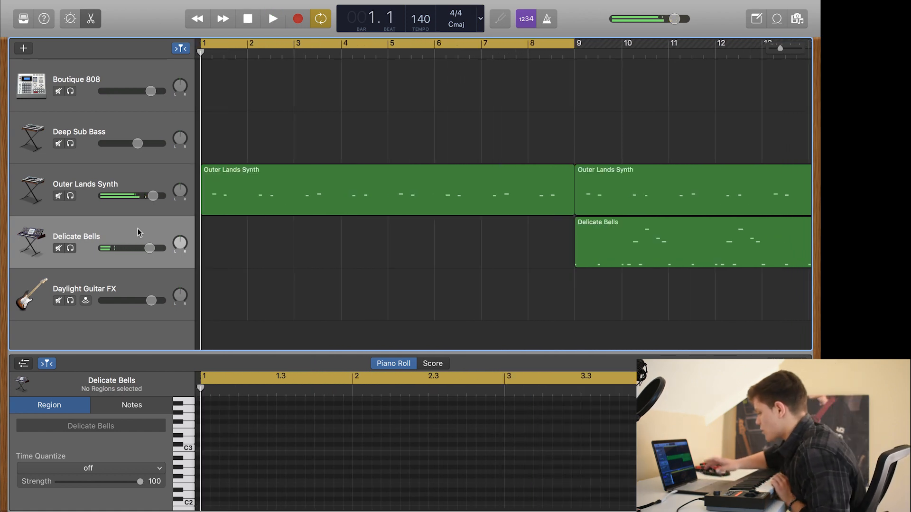
- Turn off cycling and record a new Delicate Bells part from bar 1 through bar 8
left_click(321, 19)
key("r")
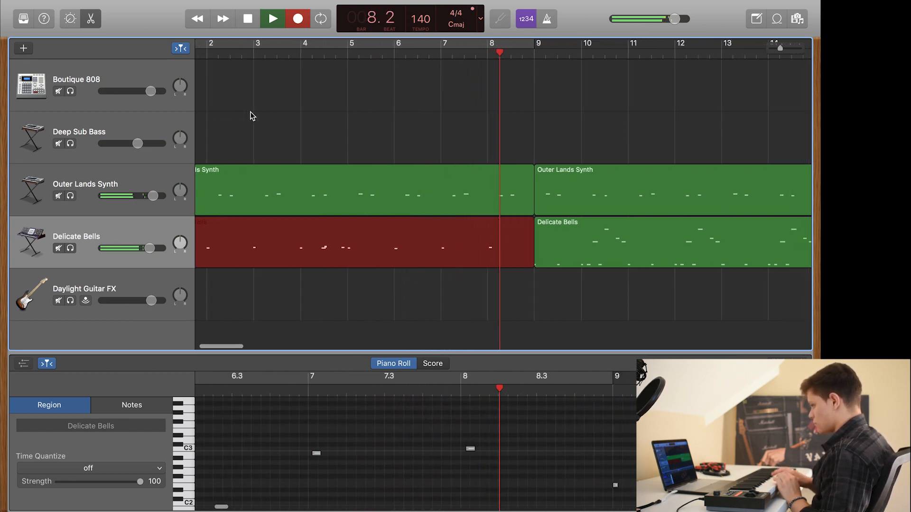
key("space")
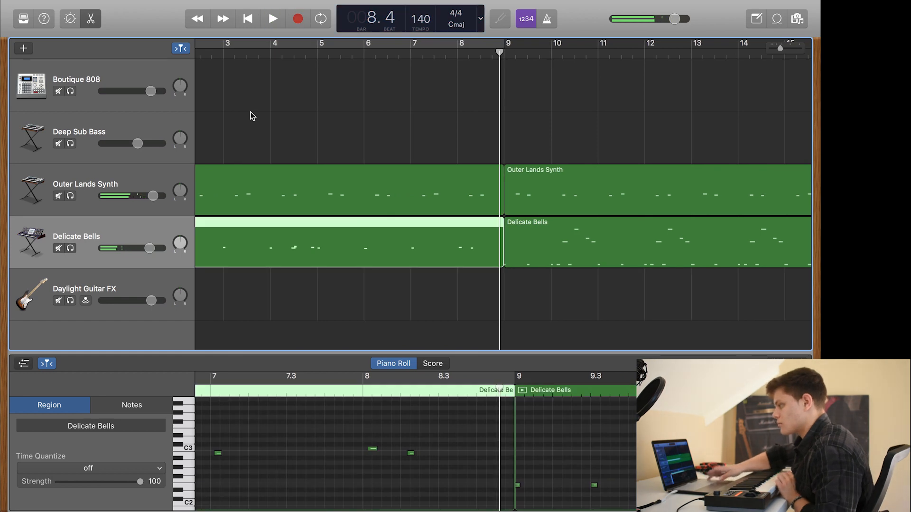
key("Return")
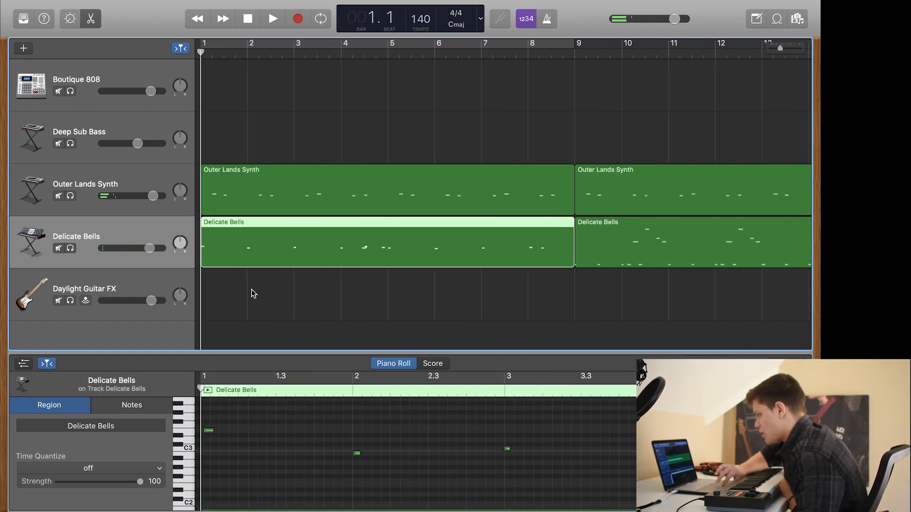
- Delete the stray middle note in the cluster at 4.3 of the new Delicate Bells region and return to bar 1
left_click(352, 50)
scroll(493, 465, "right", 8)
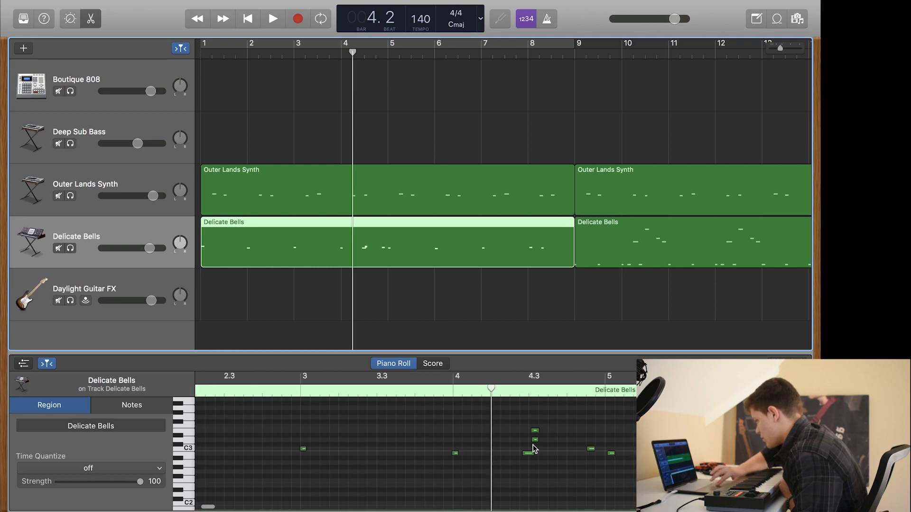
left_click(535, 441)
key("BackSpace")
left_click(535, 441)
key("Return")
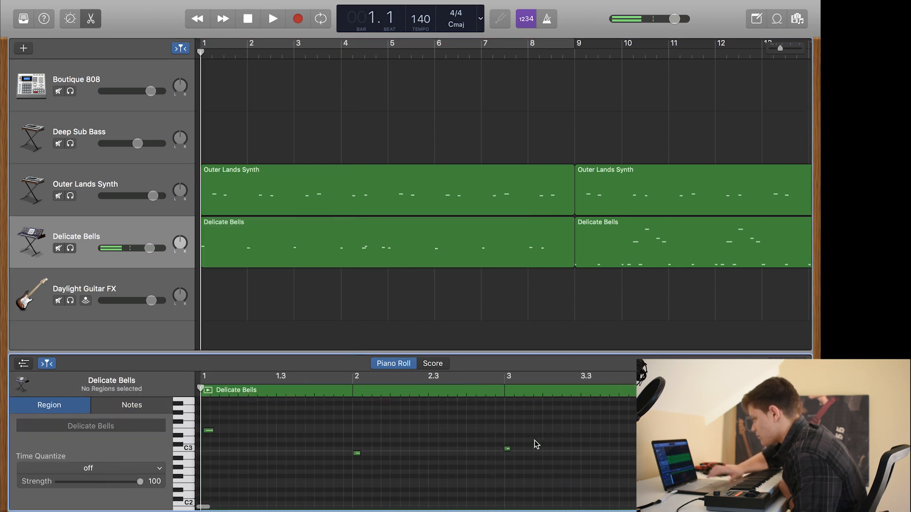
left_click(243, 251)
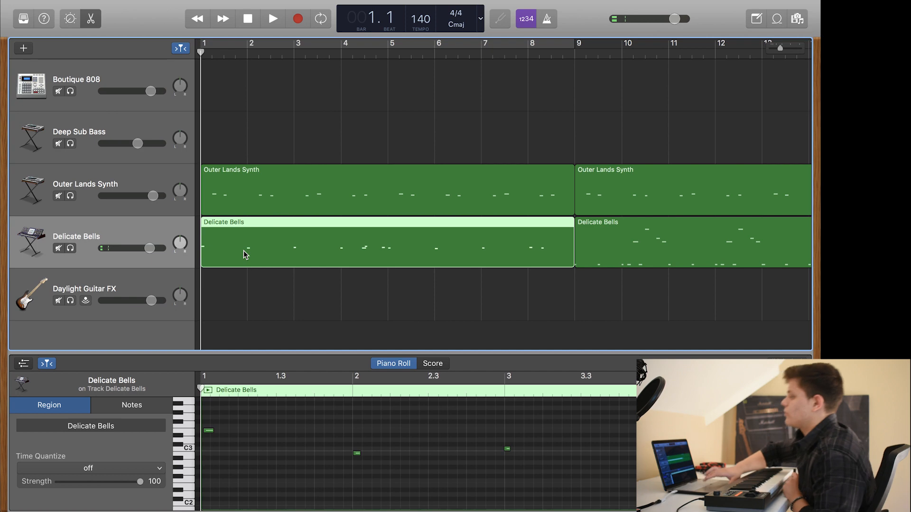
- Listen to the new Delicate Bells part through bar 8 and replay its opening from the beginning
key("space")
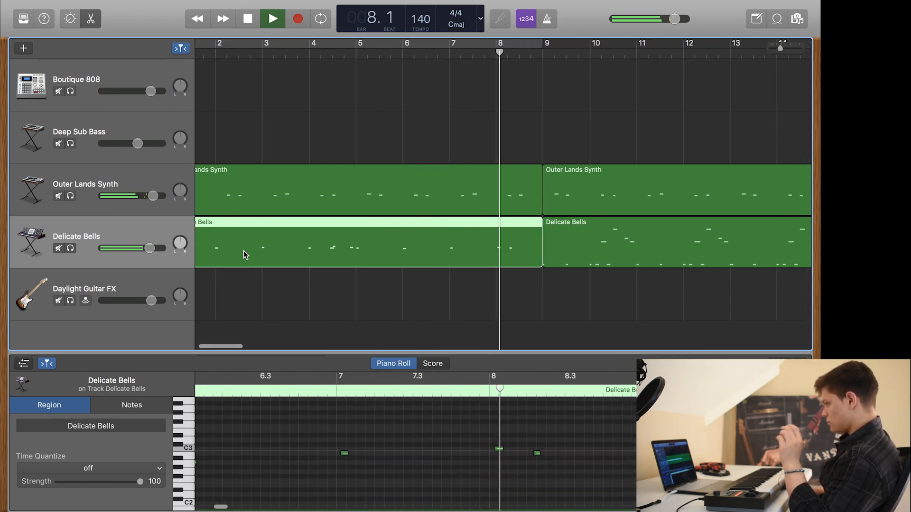
key("space")
key("Return")
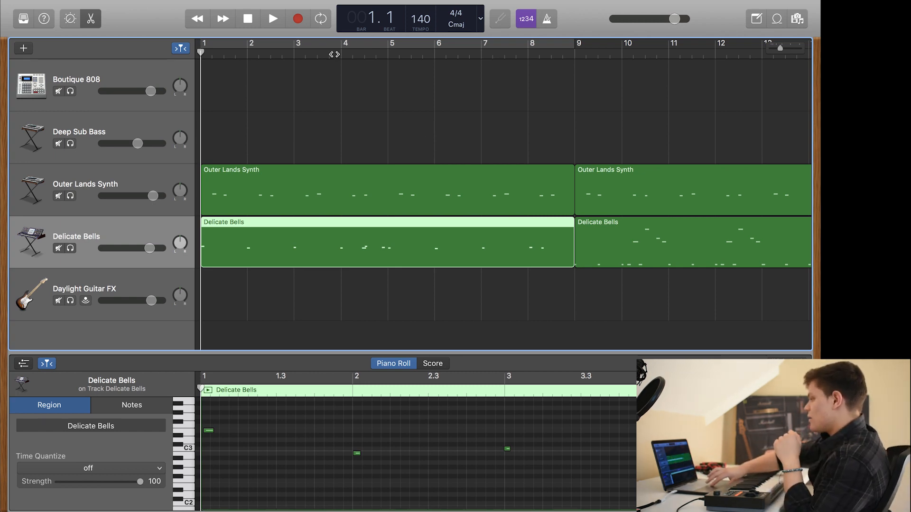
key("space")
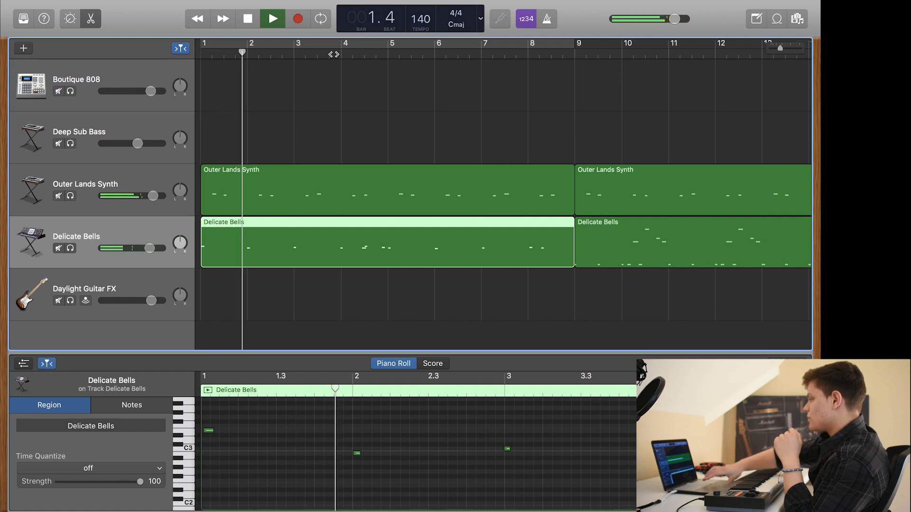
key("space")
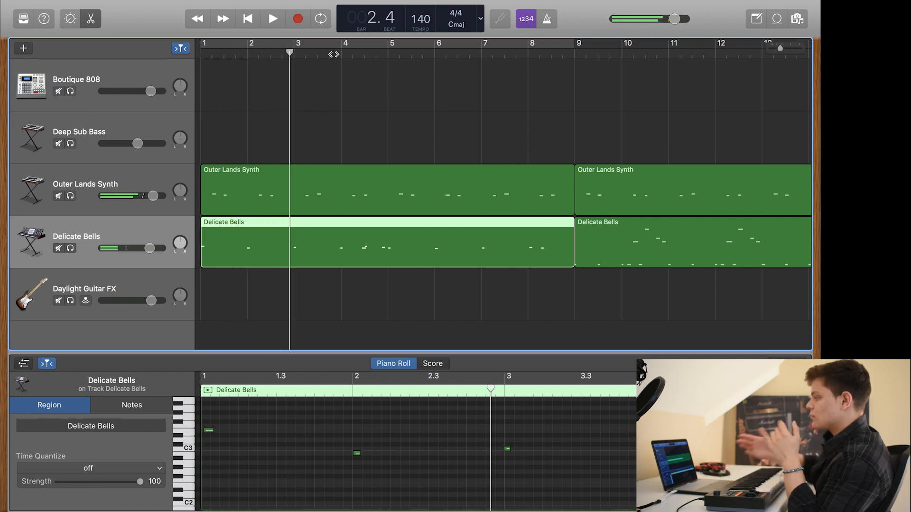
key("Return")
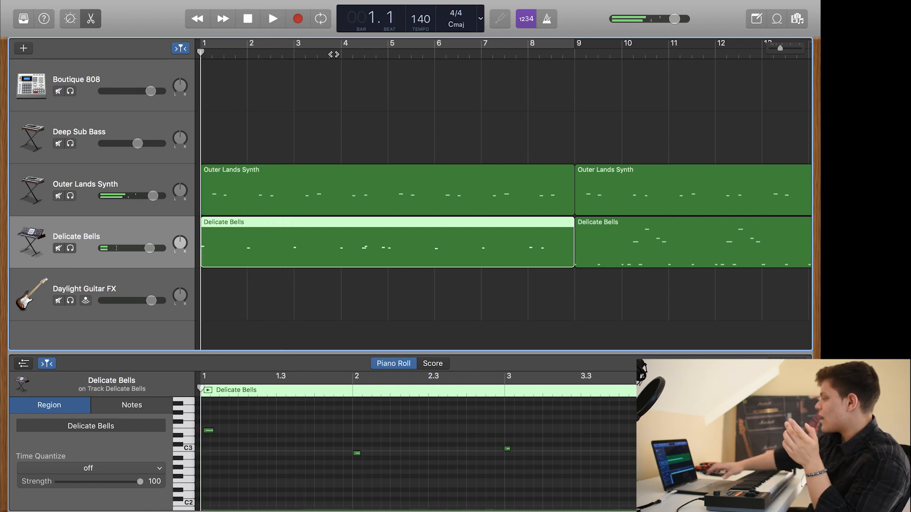
- Listen to the transition from bar 7 into the bar 9 section and return the playhead to the beginning
left_click(520, 50)
key("space")
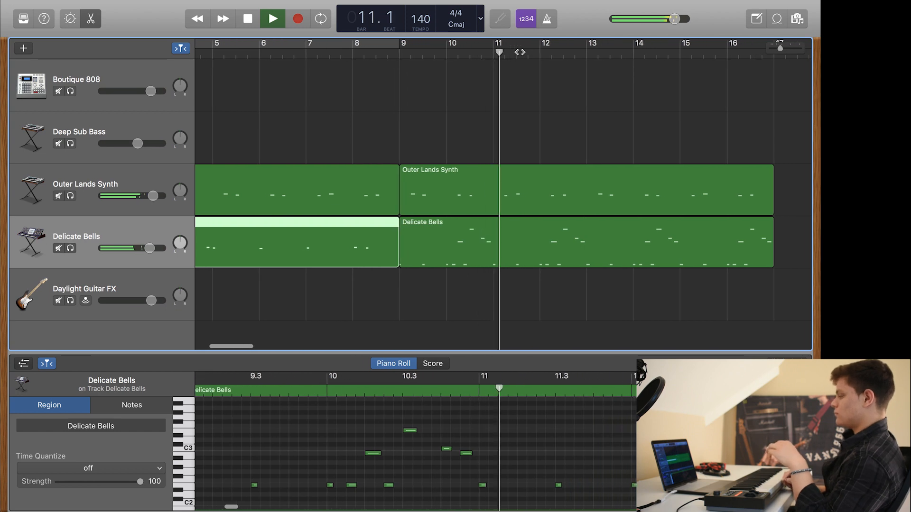
key("space")
key("Return")
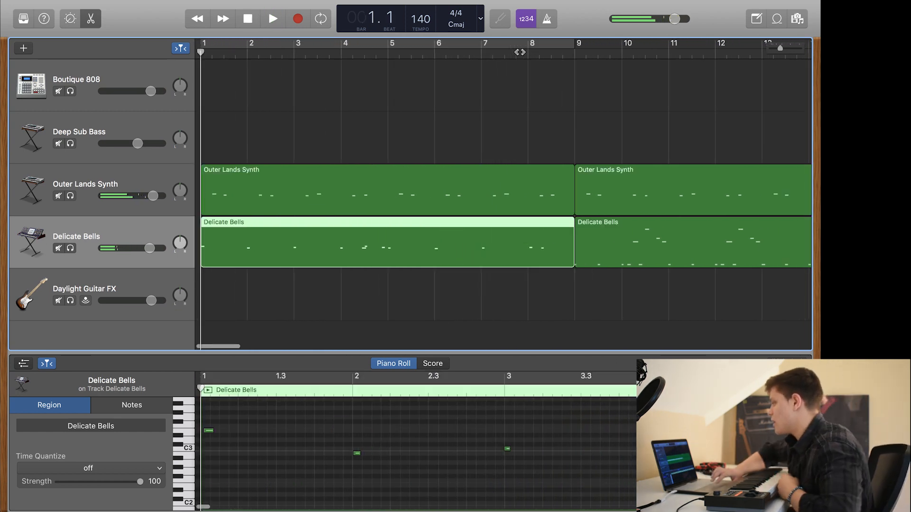
- Select the Boutique 808 track with the playhead at bar 9 and set the cycle range from bar 9 to bar 17
scroll(519, 76, "right", 5)
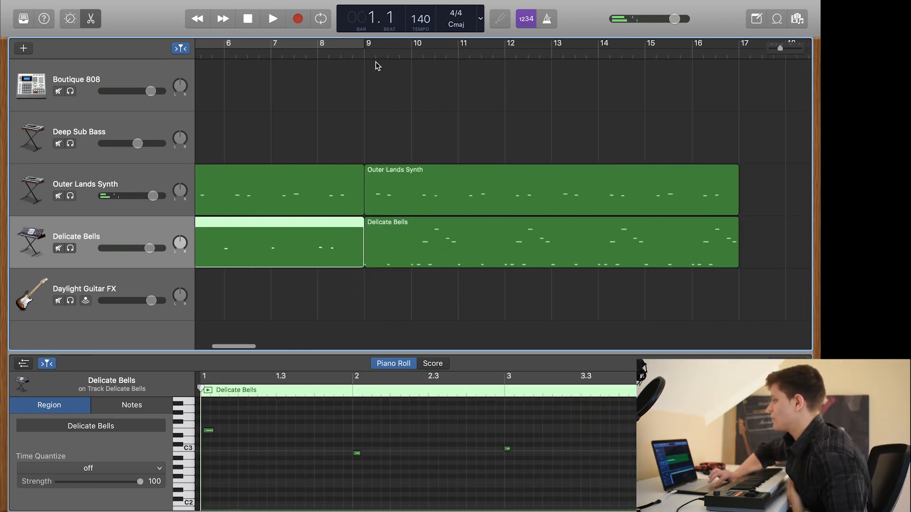
left_click(368, 58)
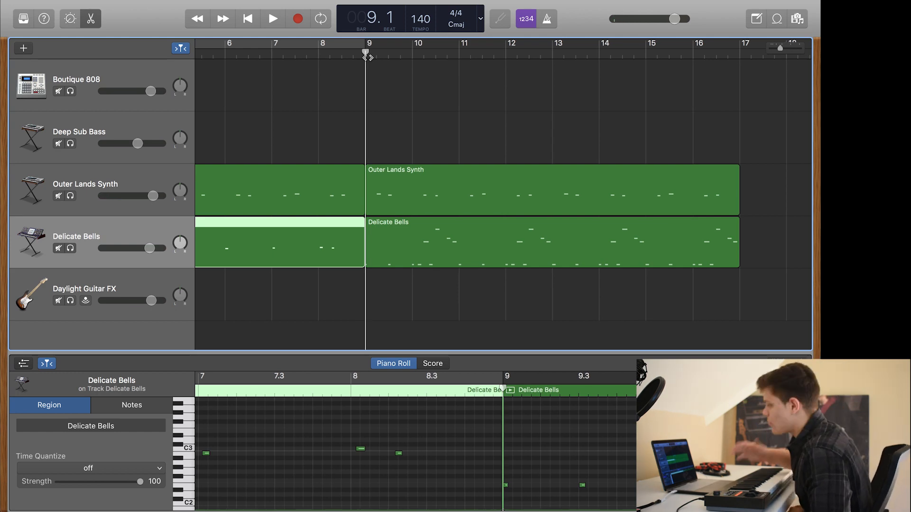
left_click(94, 78)
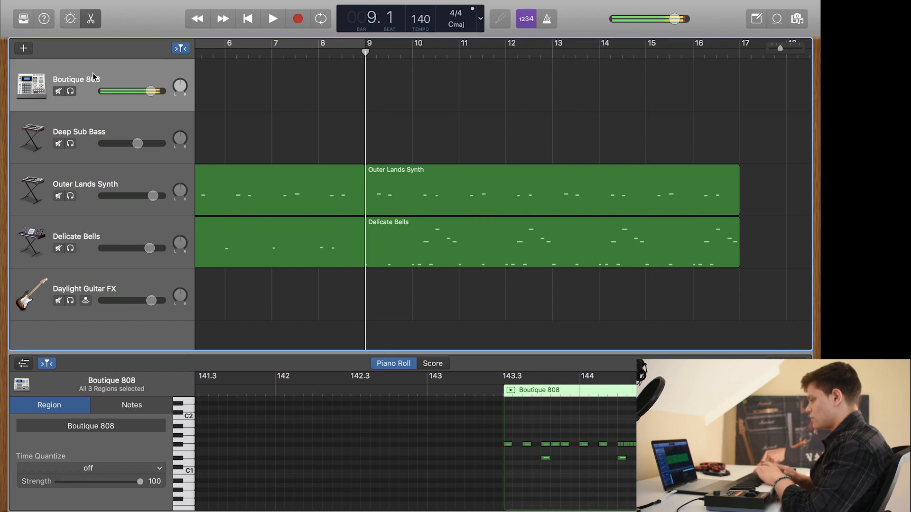
scroll(327, 493, "left", 5)
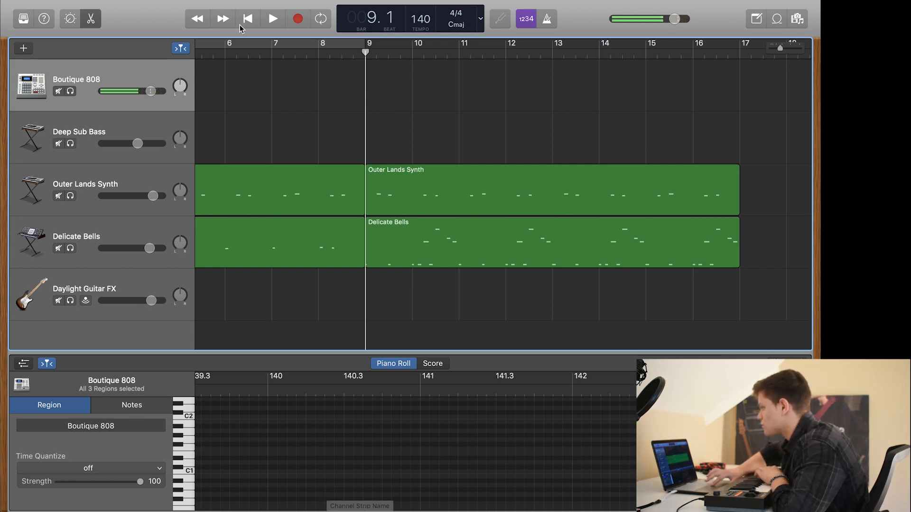
left_click_drag(259, 43, 635, 7)
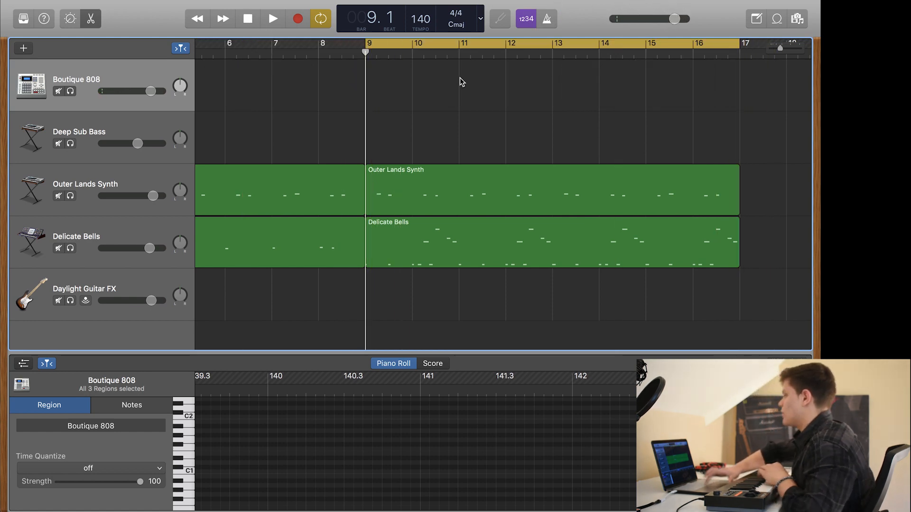
- Play the cycled section from bar 9 and solo the Boutique 808 track to hear its drum pattern
key("space")
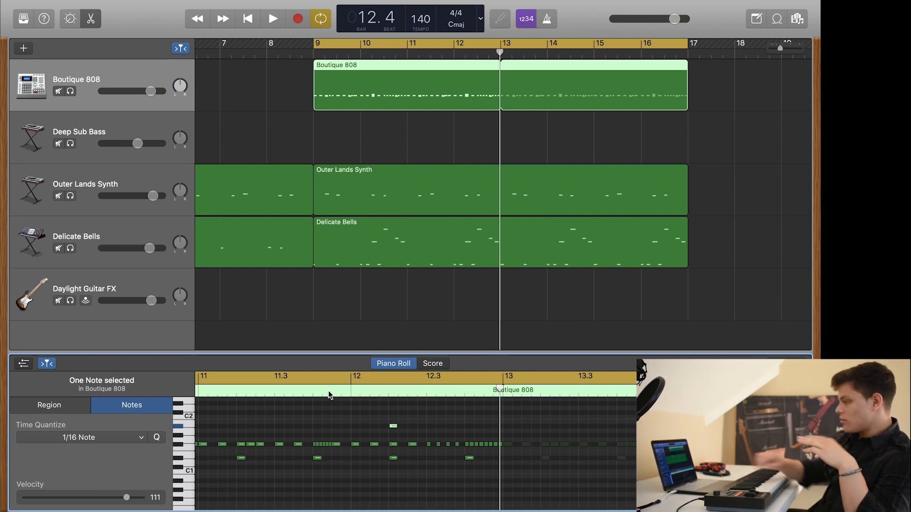
left_click(313, 56)
key("space")
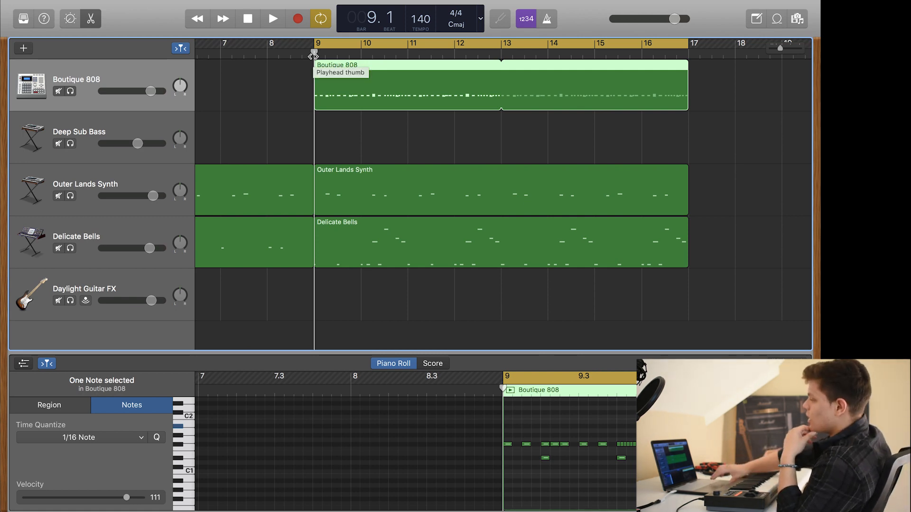
key("space")
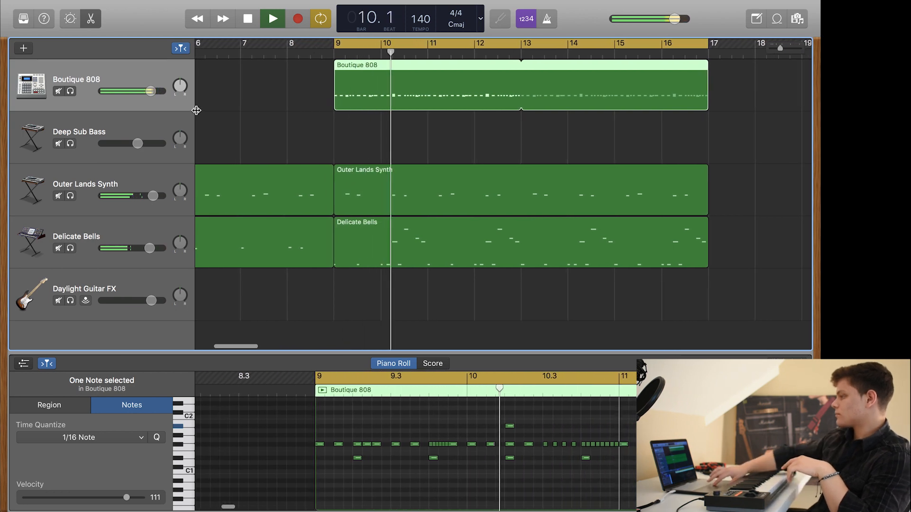
left_click(70, 91)
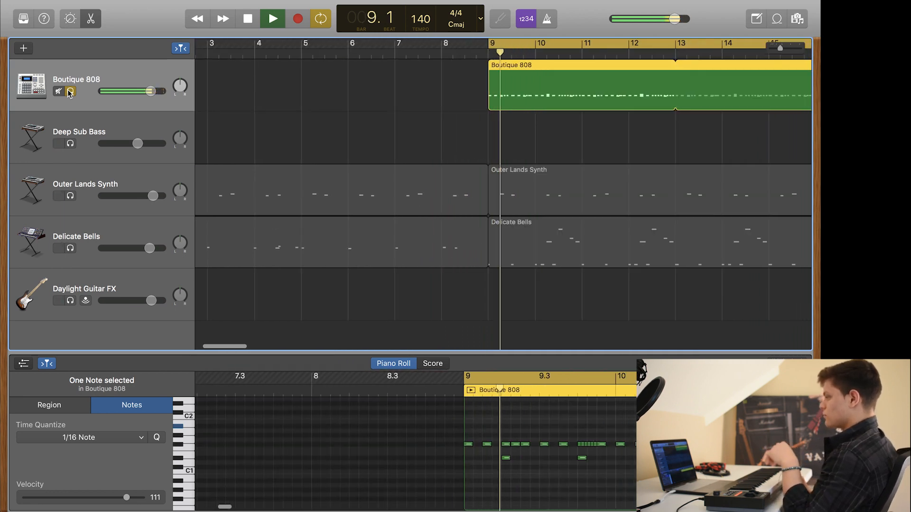
- Stop playback, unsolo the Boutique 808 track, and select the Deep Sub Bass track with the playhead at bar 9
key("space")
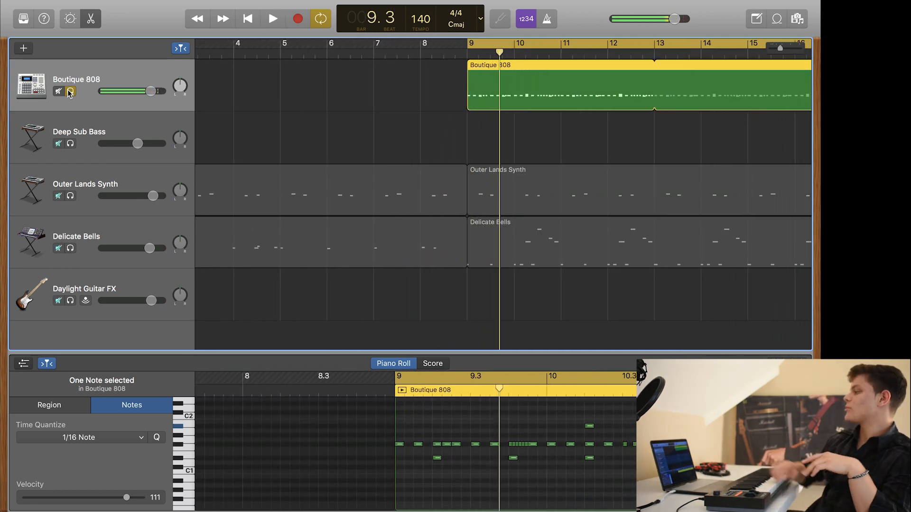
left_click(72, 94)
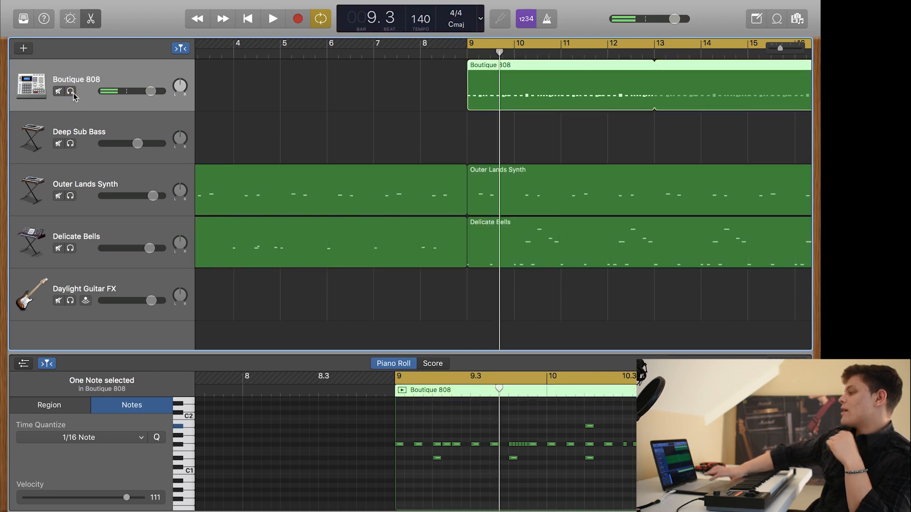
left_click(92, 118)
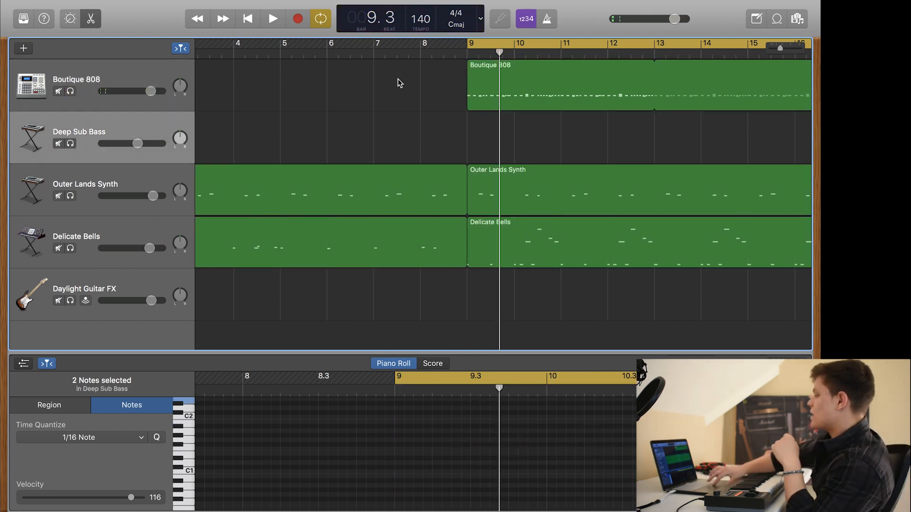
left_click(468, 56)
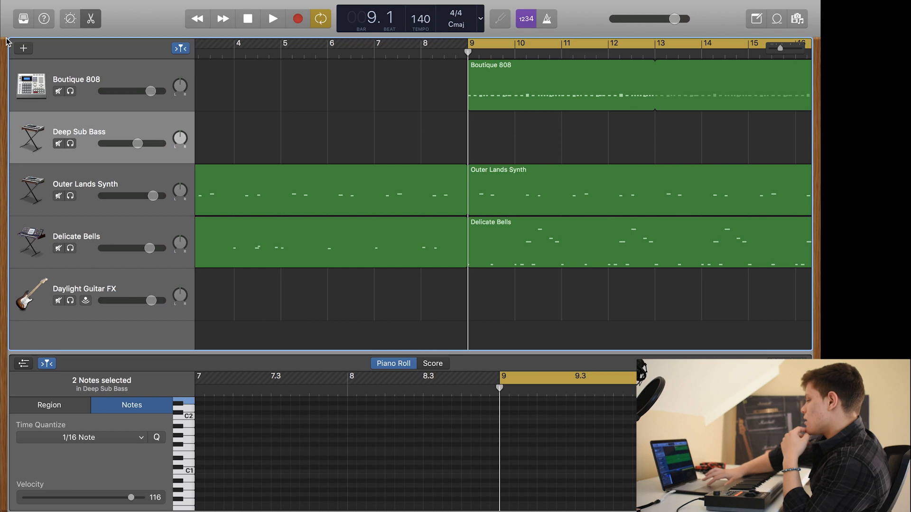
- Examine the Deep Sub Bass sound's controls and its Transform pad, and hide the lower pane
left_click(70, 19)
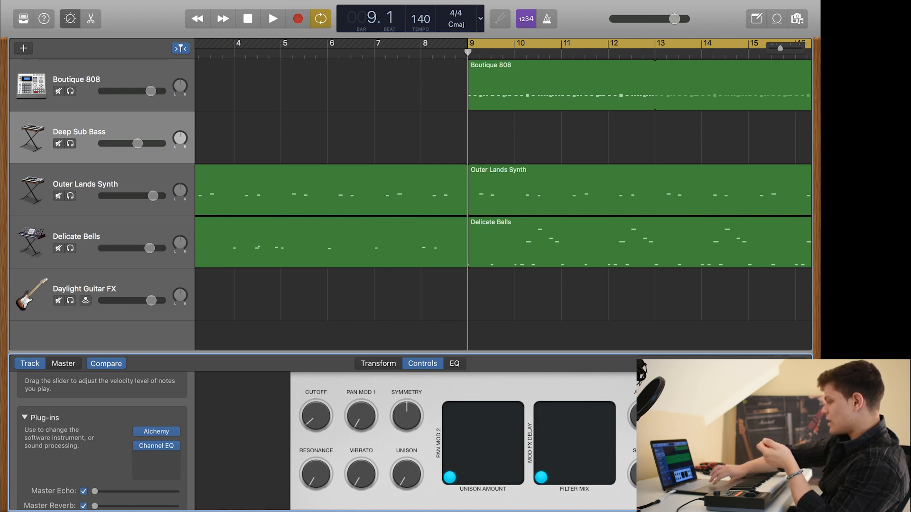
left_click(385, 367)
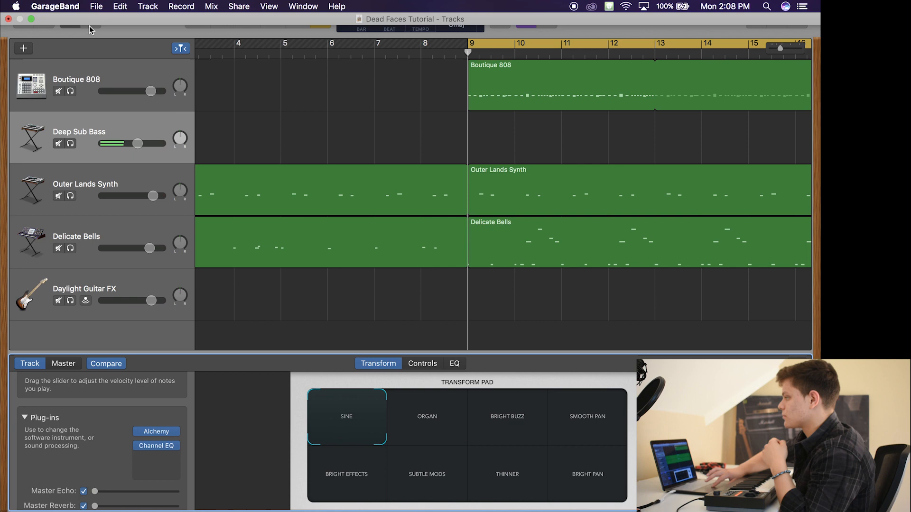
left_click(91, 21)
left_click(90, 21)
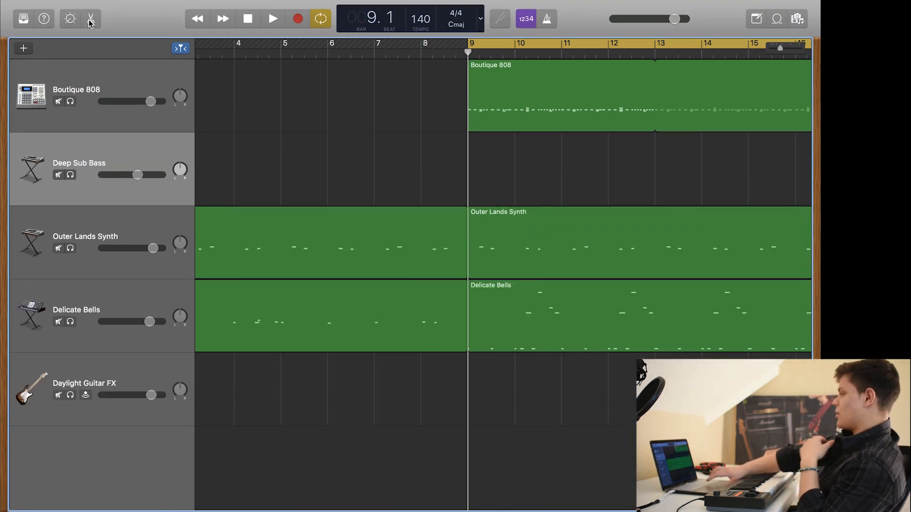
- Solo the Deep Sub Bass track and listen to its part from bar 9, adjusting the computer's output volume during playback
key("space")
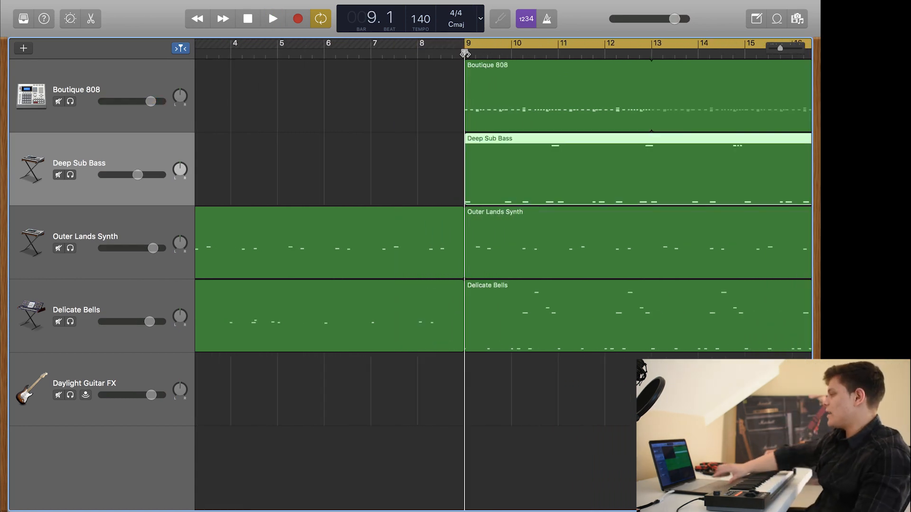
left_click(71, 175)
key("space")
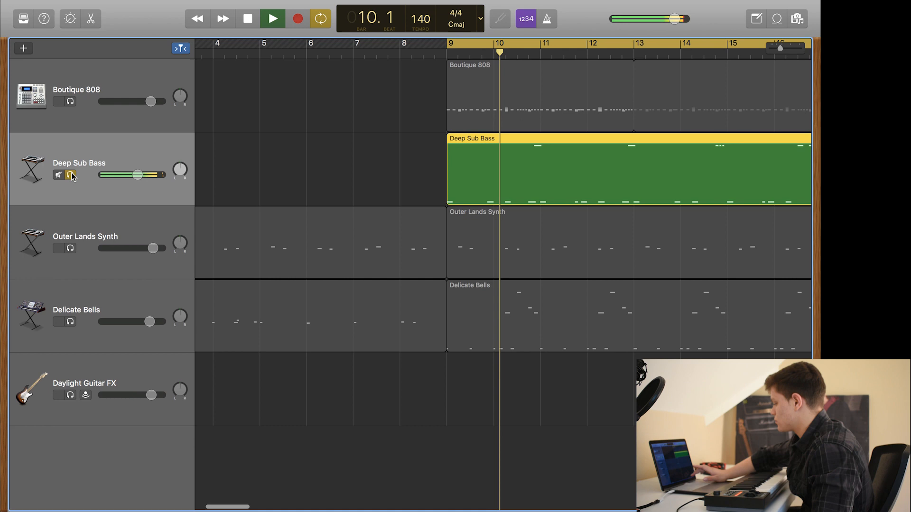
key("XF86AudioRaiseVolume")
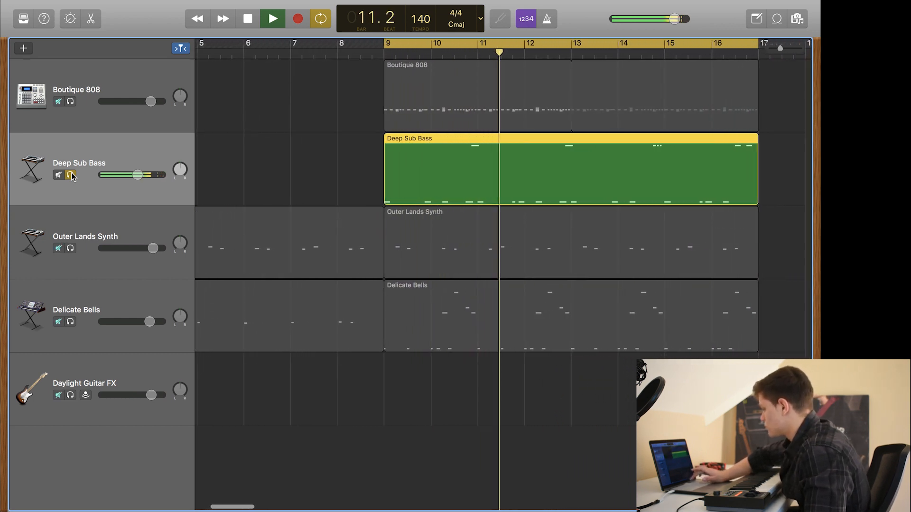
key("XF86AudioRaiseVolume")
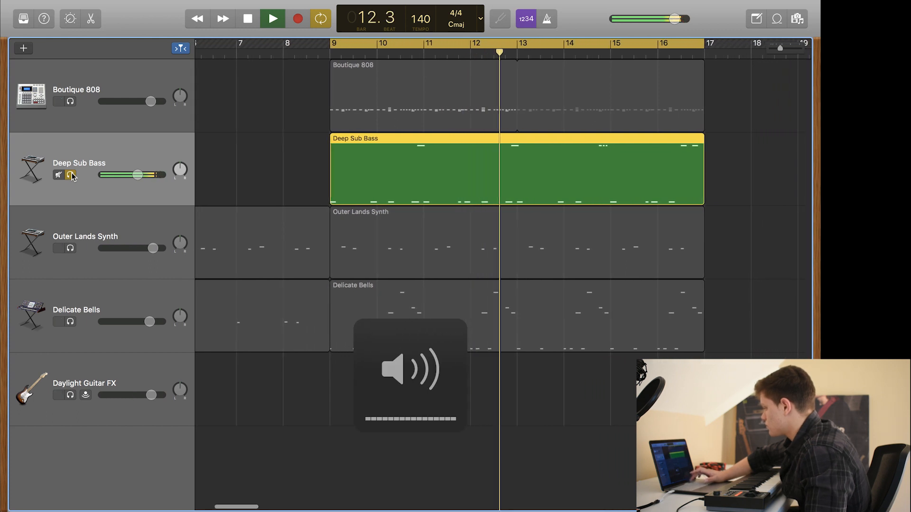
key("XF86AudioLowerVolume")
key("XF86AudioLowerVolume")
key("XF86AudioLowerVolume")
key("XF86AudioLowerVolume")
key("space")
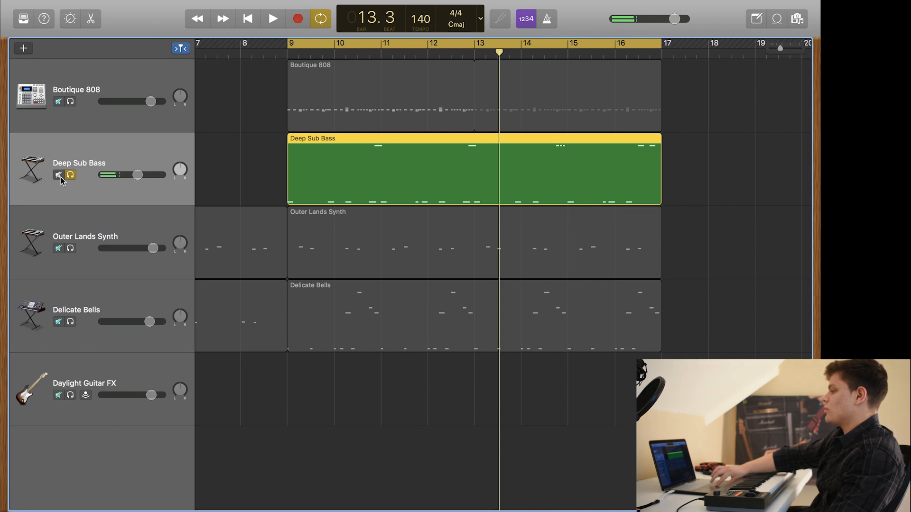
- Unsolo the Deep Sub Bass track and raise its volume while playing it with the full mix
left_click(70, 175)
key("space")
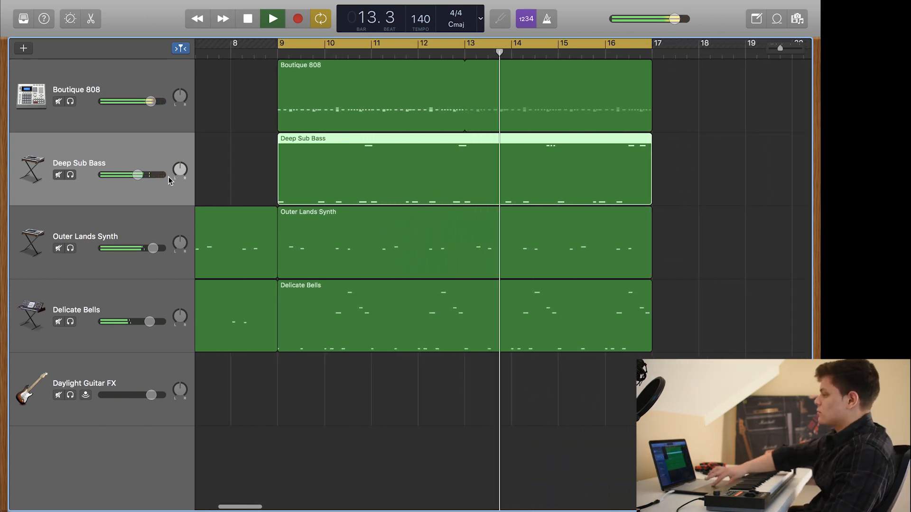
left_click(137, 174)
left_click_drag(138, 175, 158, 176)
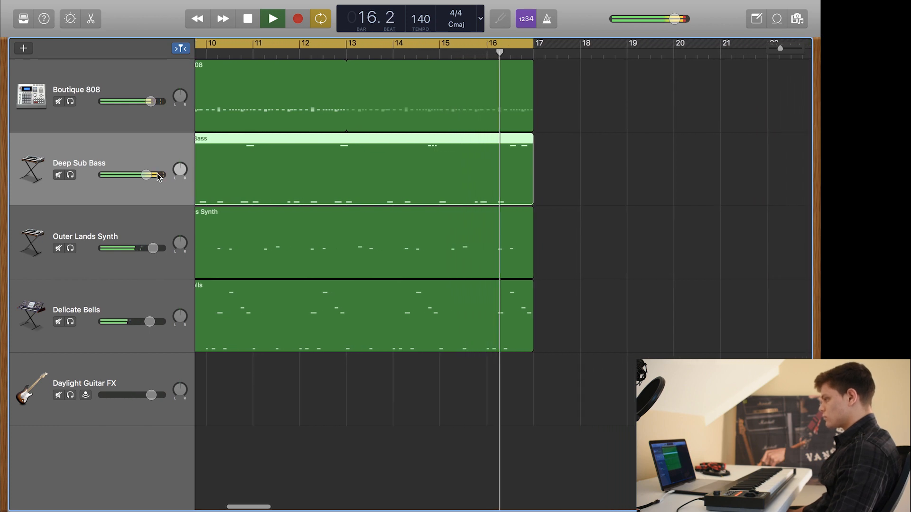
key("space")
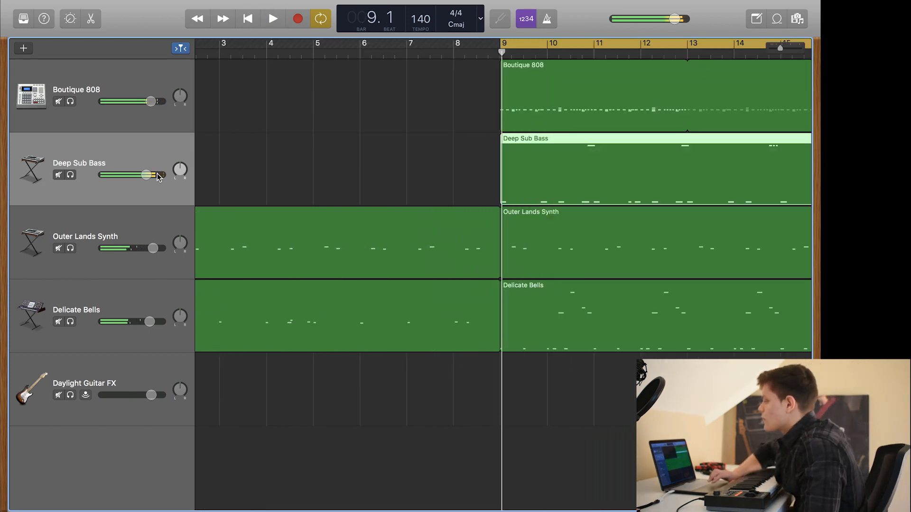
- Turn off the cycle range and loop all four regions of the bar 9 section from bar 17 to bar 25
scroll(370, 161, "right", 10)
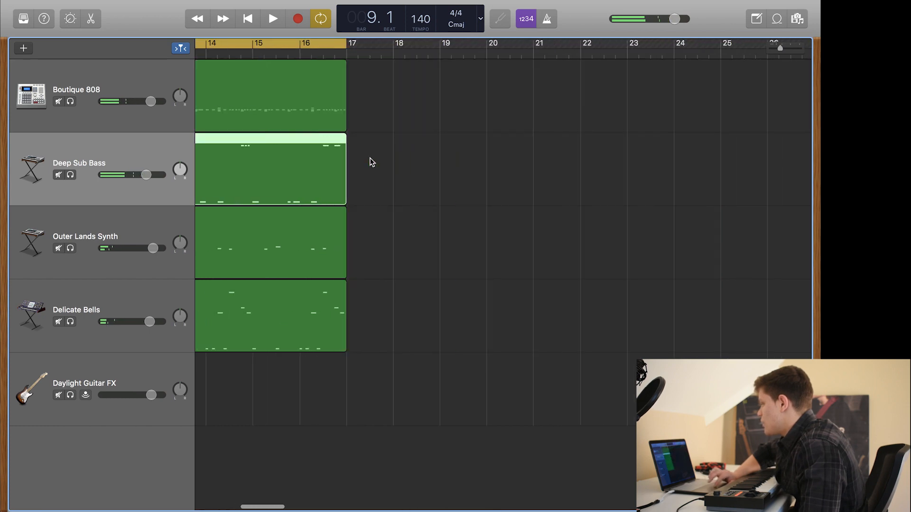
left_click_drag(318, 385, 643, 77)
scroll(643, 77, "left", 8)
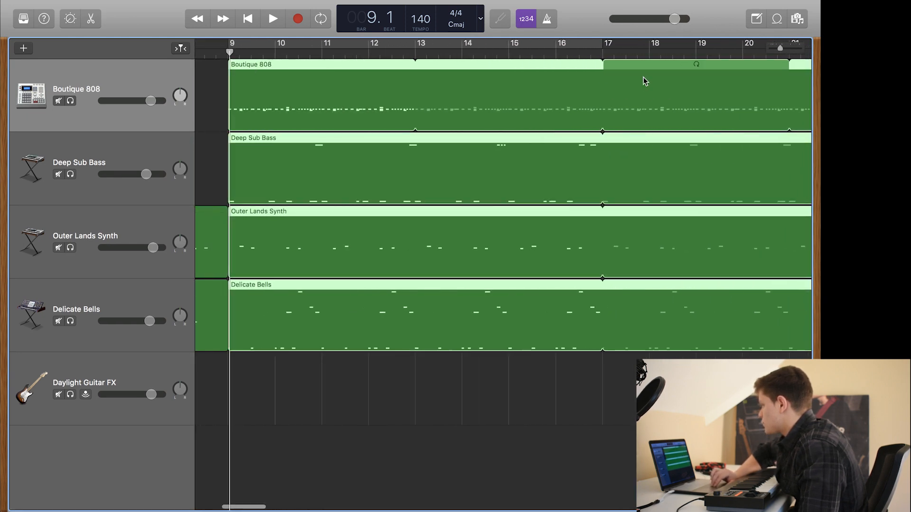
scroll(643, 77, "right", 8)
left_click(597, 53)
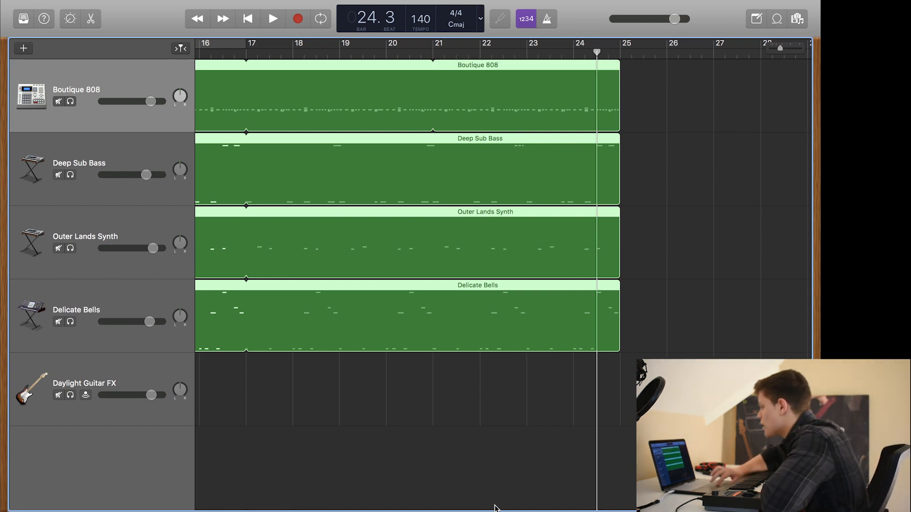
left_click(471, 438)
- Listen to the end of the looped section from about bar 22 through bar 24
scroll(309, 104, "left", 15)
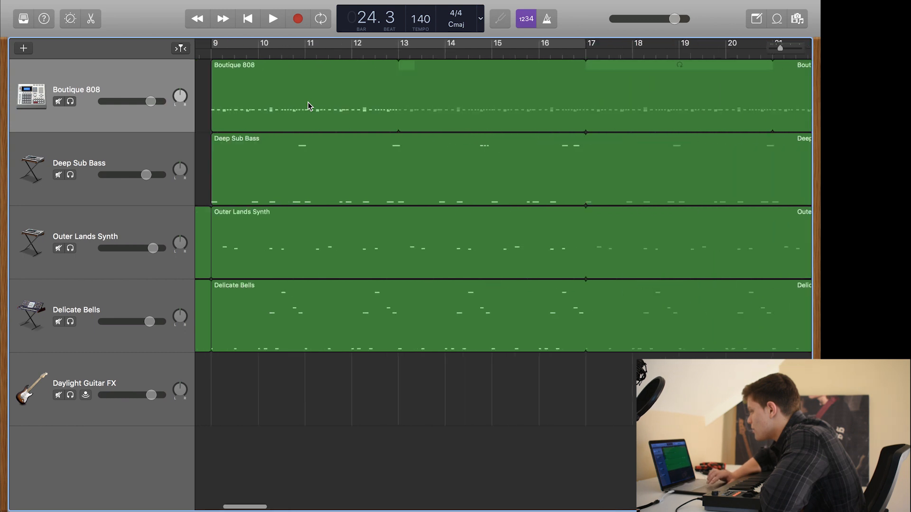
left_click(324, 242)
scroll(325, 243, "right", 18)
scroll(324, 242, "right", 4)
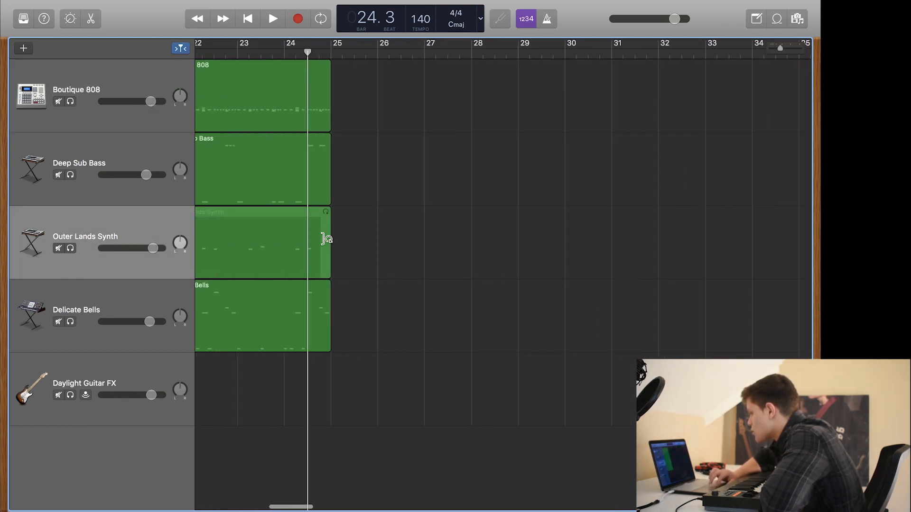
left_click(221, 47)
key("space")
scroll(221, 50, "left", 3)
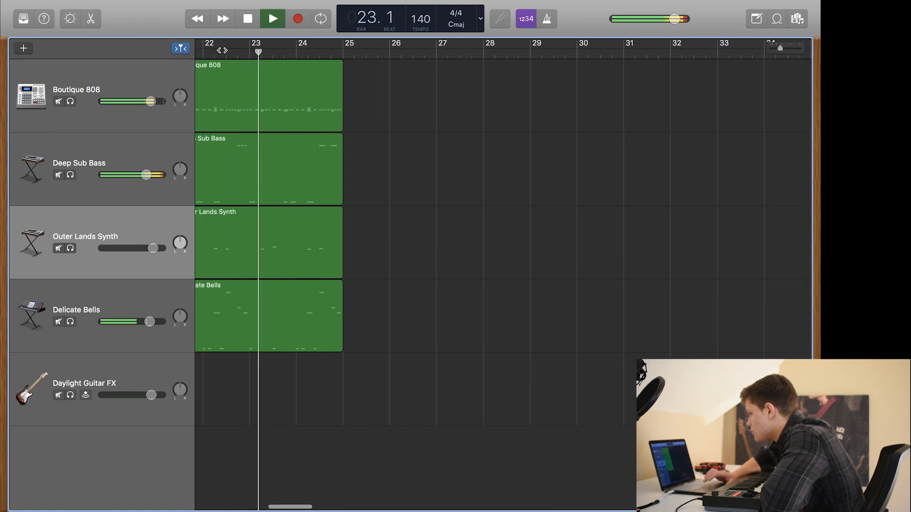
scroll(280, 112, "left", 3)
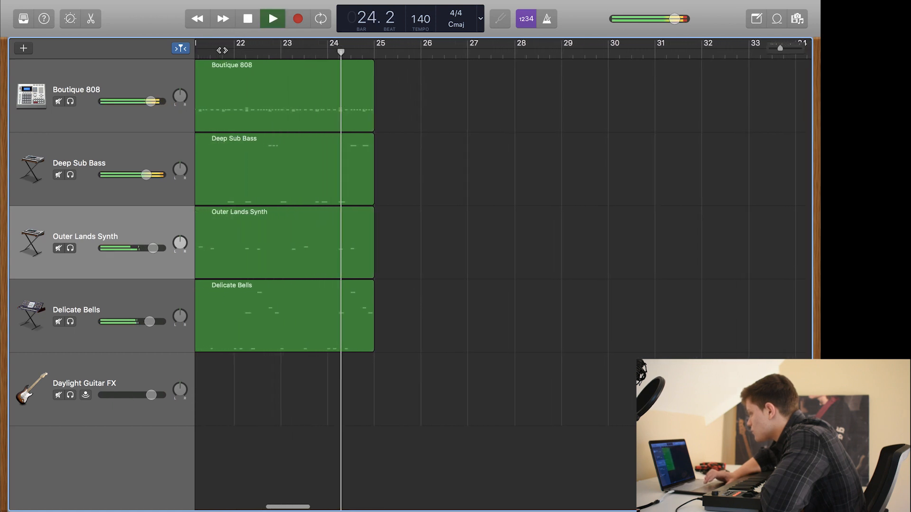
key("space")
- Copy the intro's Delicate Bells region and paste it at bar 25
scroll(278, 107, "left", 10)
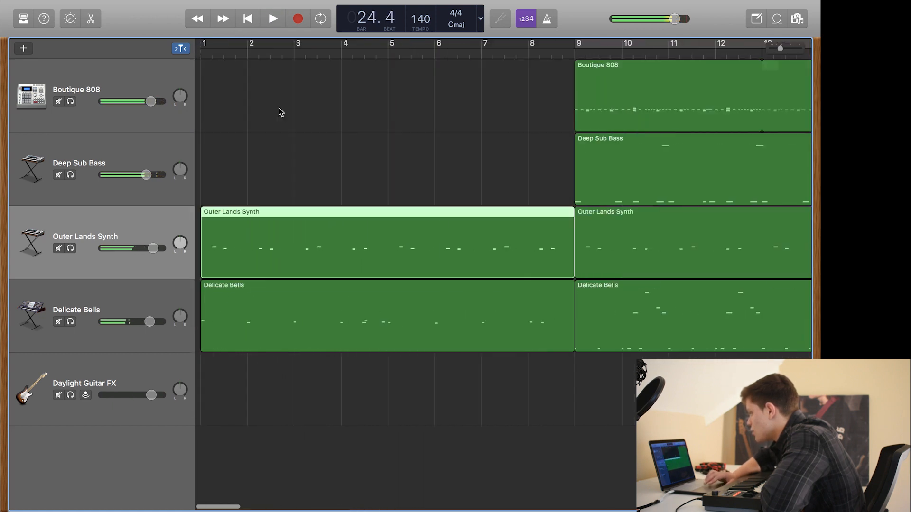
left_click(407, 305)
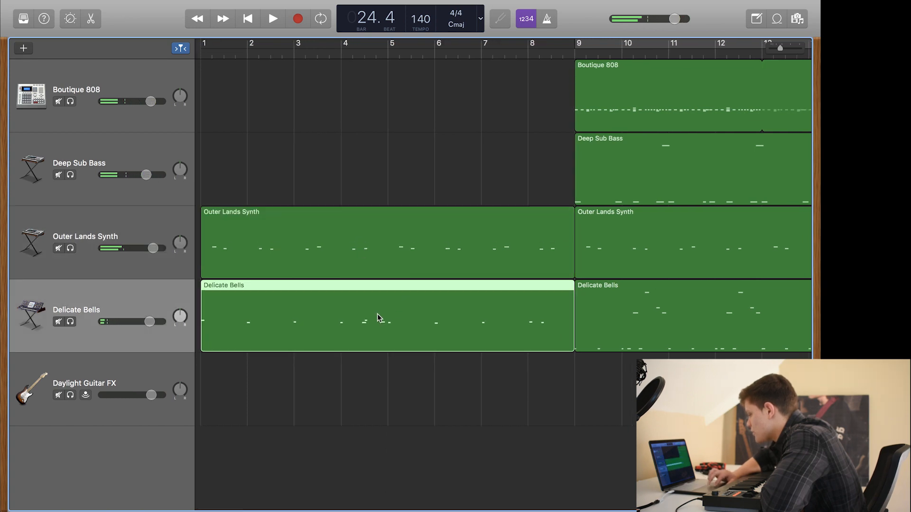
scroll(379, 318, "right", 10)
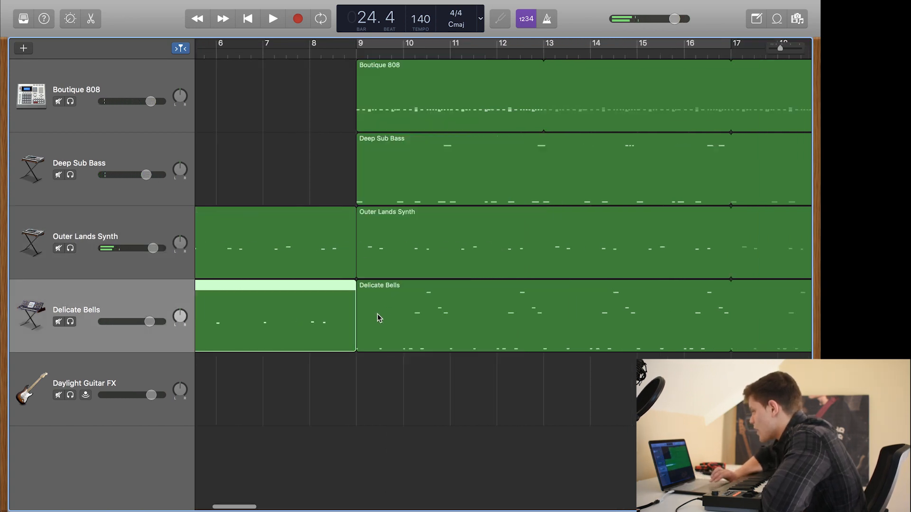
left_click_drag(380, 51, 383, 52)
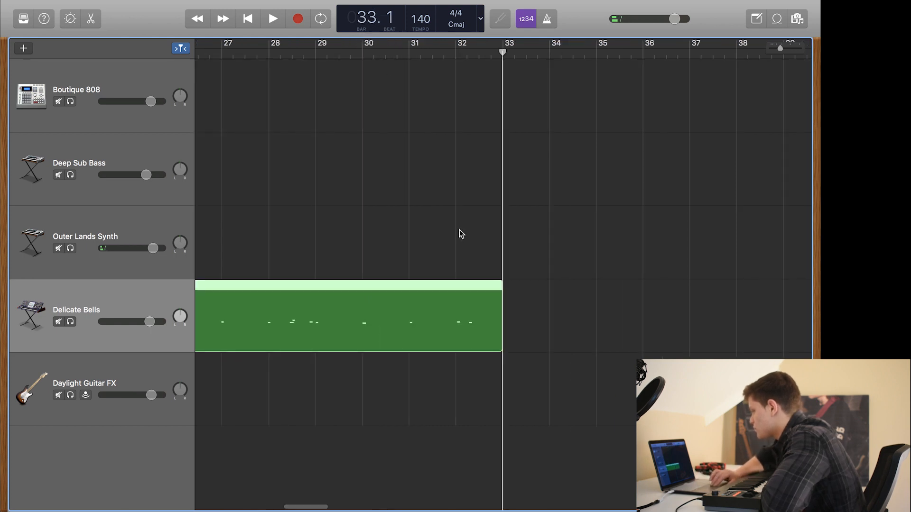
- Trim the first four bars off the pasted Delicate Bells region and move the remainder to span bars 25 to 29
scroll(459, 229, "left", 6)
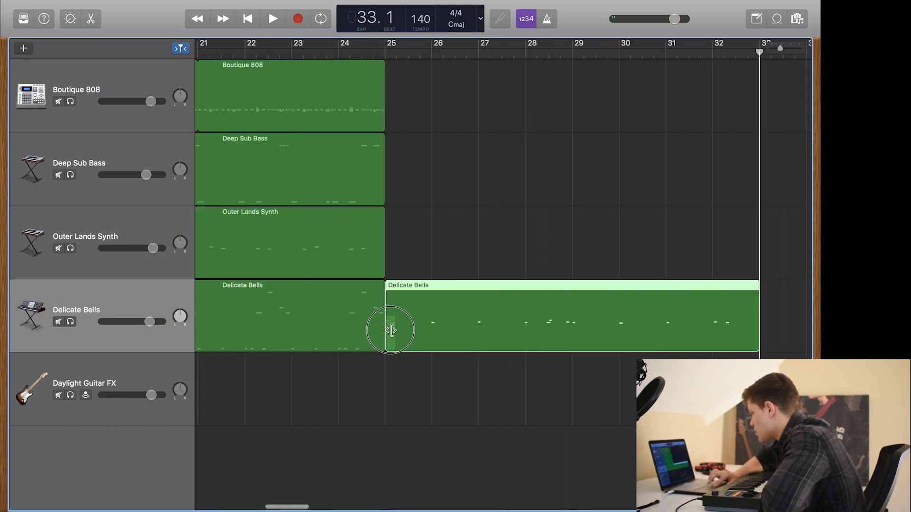
left_click_drag(392, 331, 578, 297)
left_click_drag(652, 322, 466, 320)
- Listen to the shortened Delicate Bells ending from bar 25
left_click(387, 50)
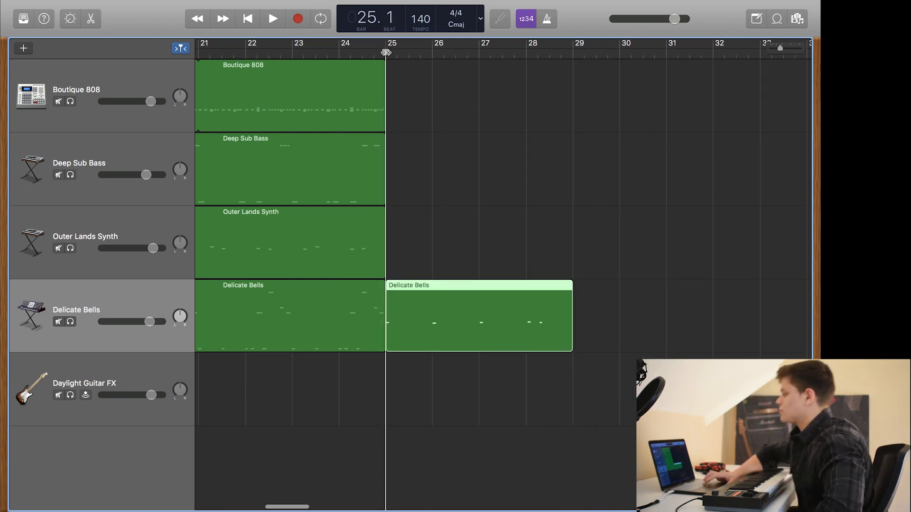
key("space")
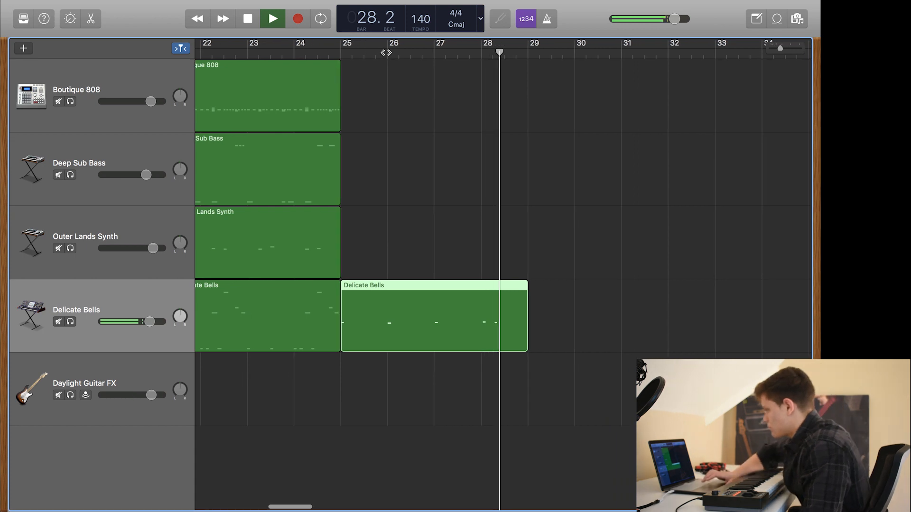
key("space")
- Copy the intro's Outer Lands Synth region and paste it at bar 25
scroll(386, 135, "left", 20)
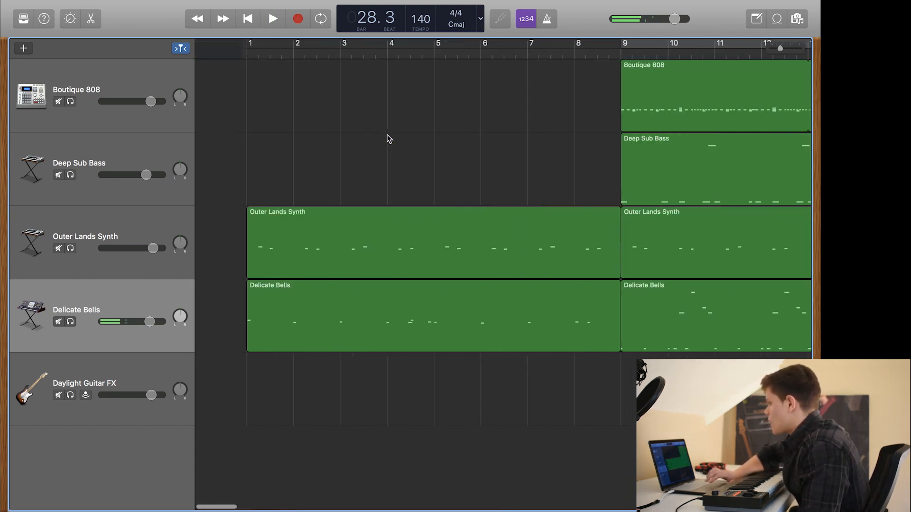
left_click(349, 249)
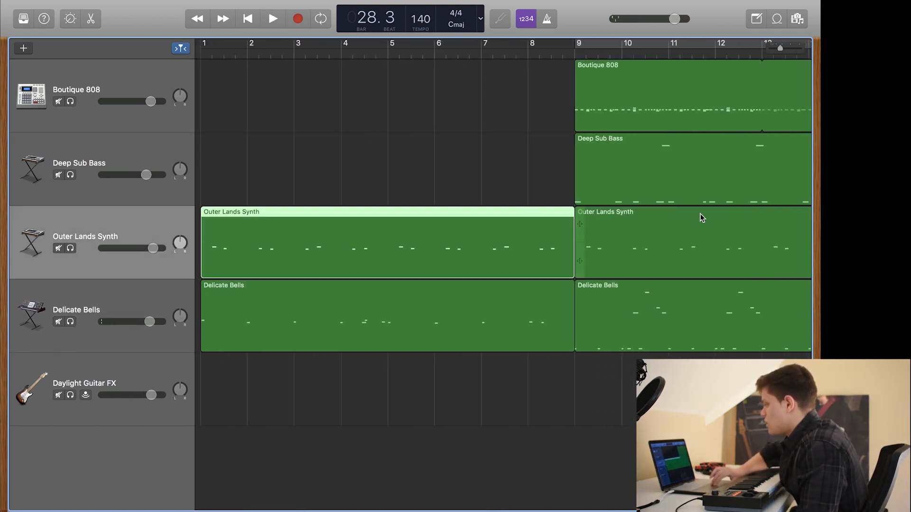
scroll(702, 217, "right", 20)
left_click(435, 55)
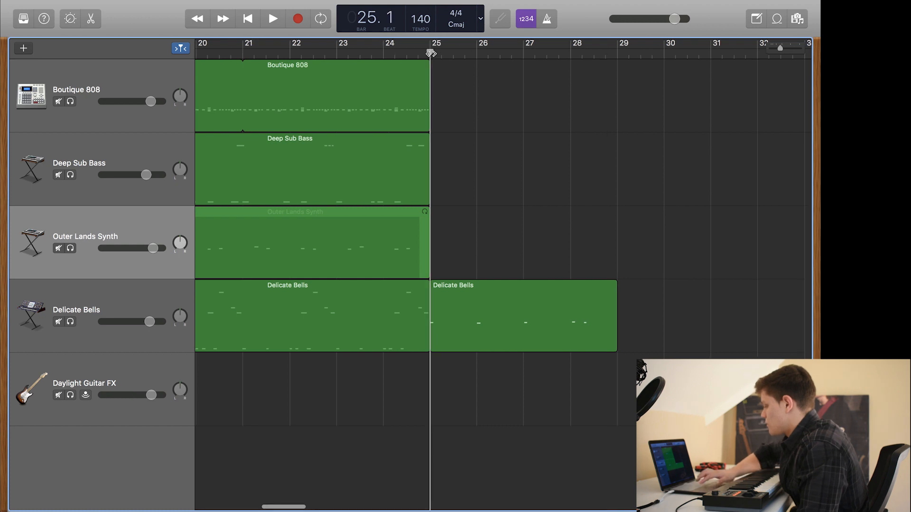
key("super+v")
- Shorten the pasted Outer Lands Synth region to span bars 25 to 29 and play the four-bar ending from bar 25
scroll(520, 198, "left", 5)
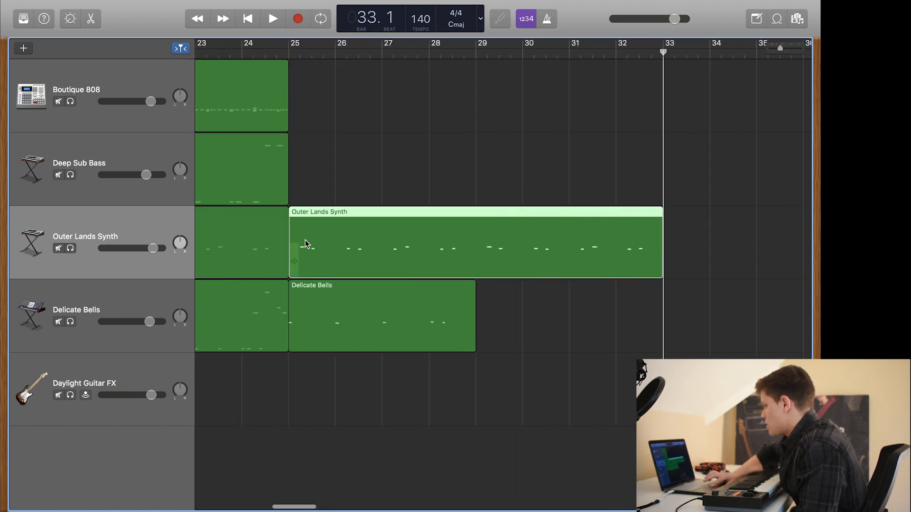
left_click_drag(296, 251, 344, 248)
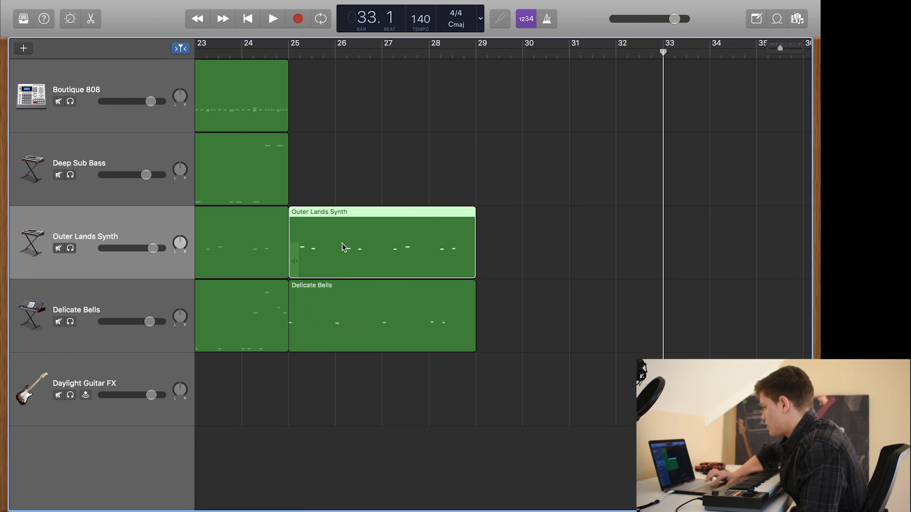
left_click(291, 57)
key("space")
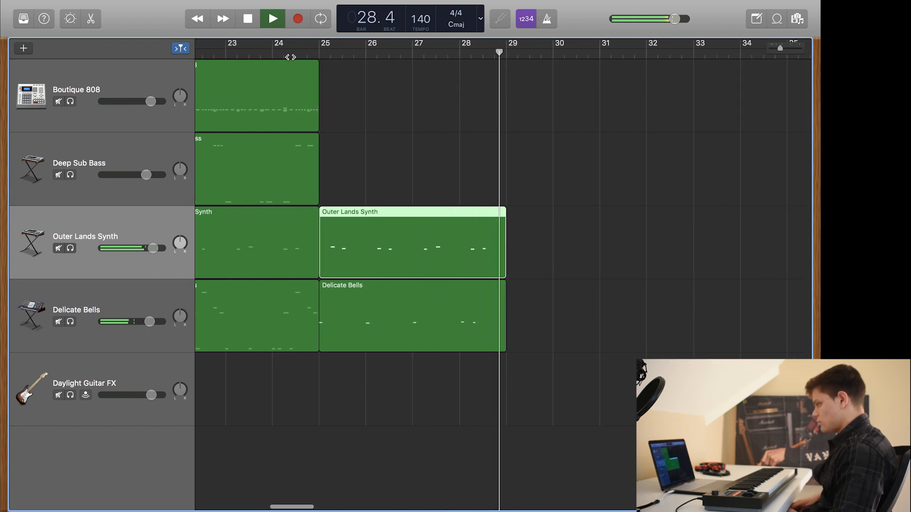
- Stop playback, return the playhead to bar 25 and select the Boutique 808 track
key("space")
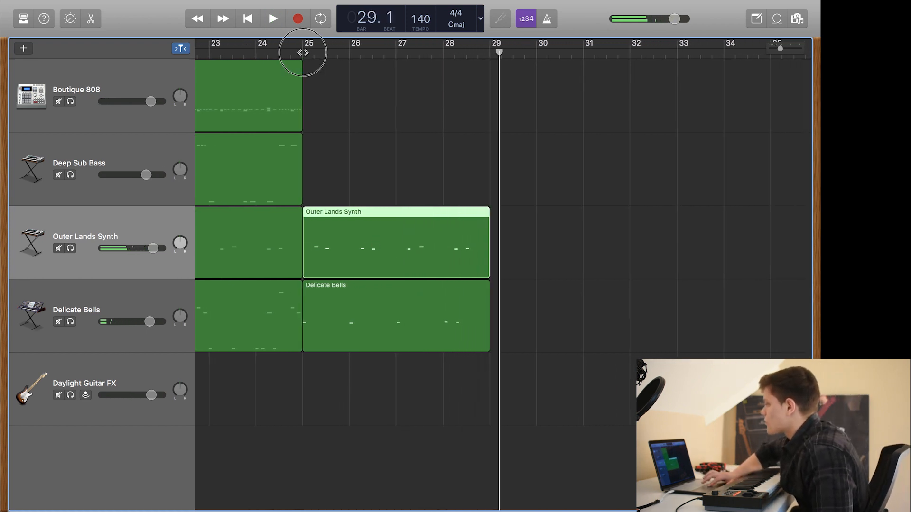
left_click(302, 53)
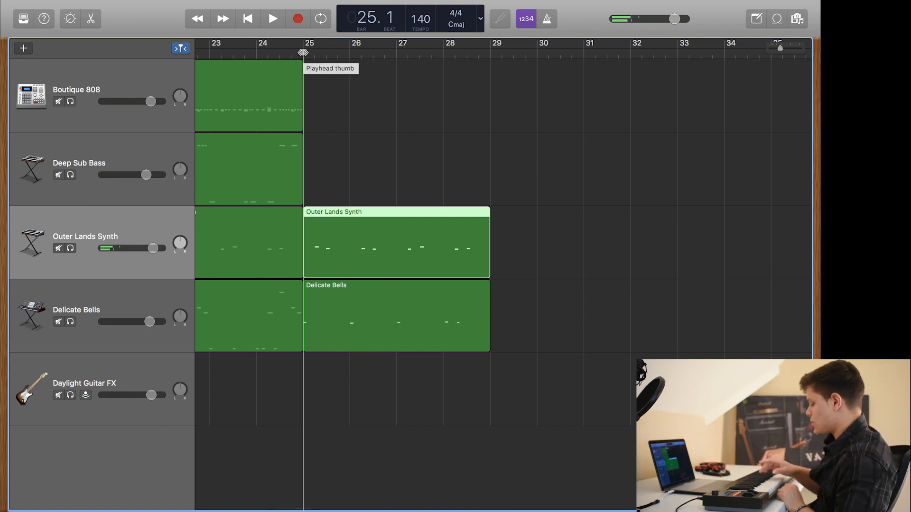
left_click(101, 69)
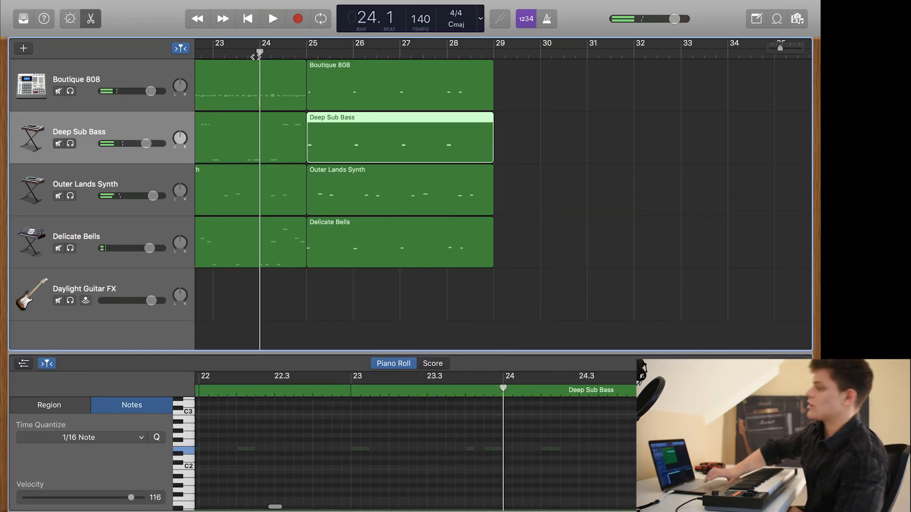
- Play the ending with drums and sub bass from bar 24, and look over the arrangement from the intro to bar 29
key("space")
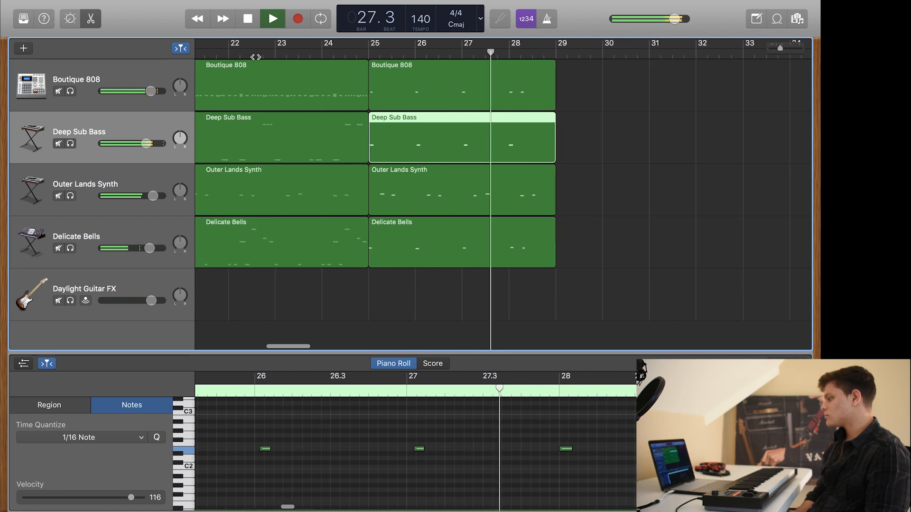
key("space")
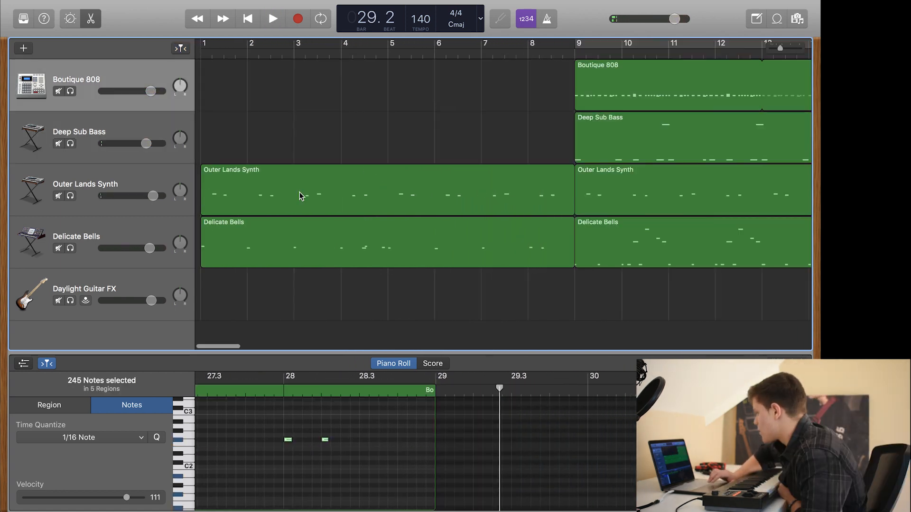
scroll(301, 195, "right", 6)
scroll(301, 195, "left", 6)
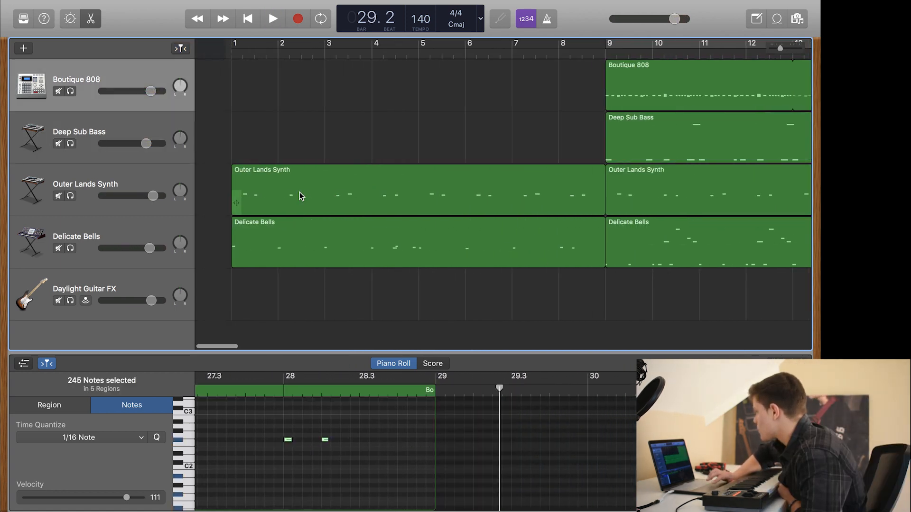
left_click(539, 56)
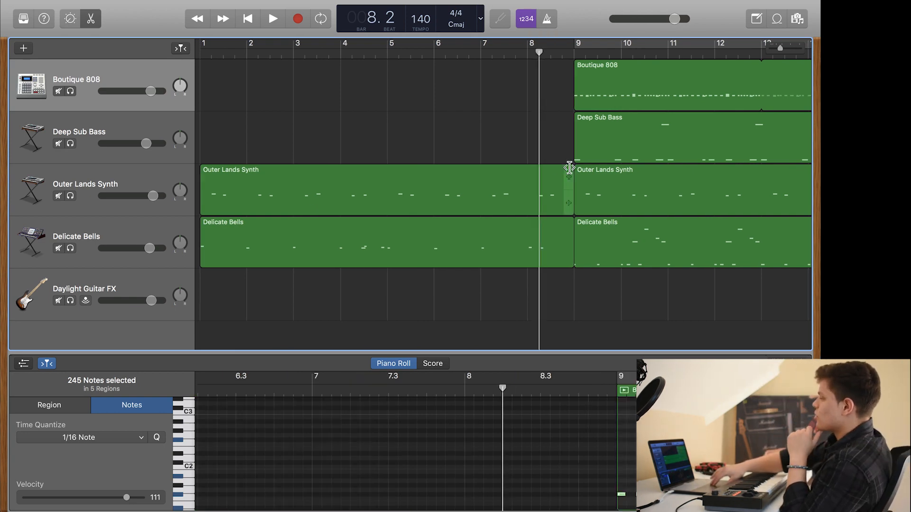
scroll(569, 169, "right", 10)
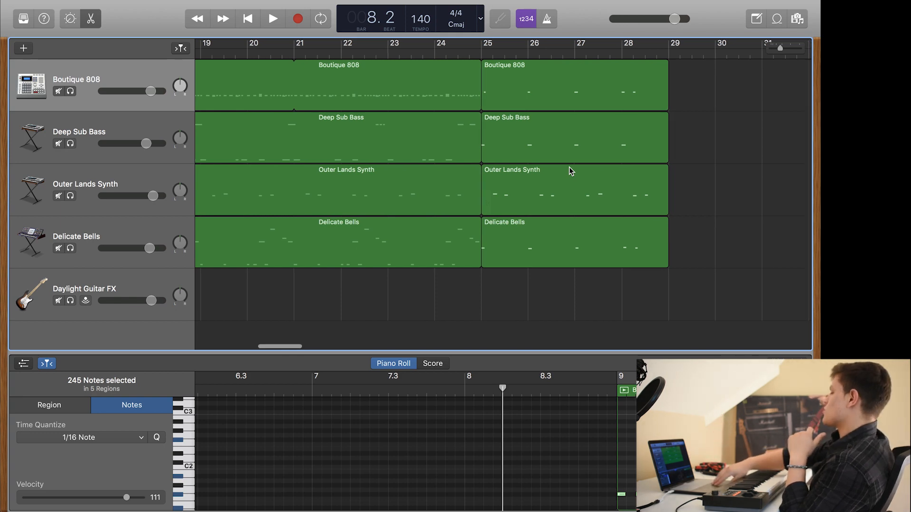
scroll(571, 171, "left", 10)
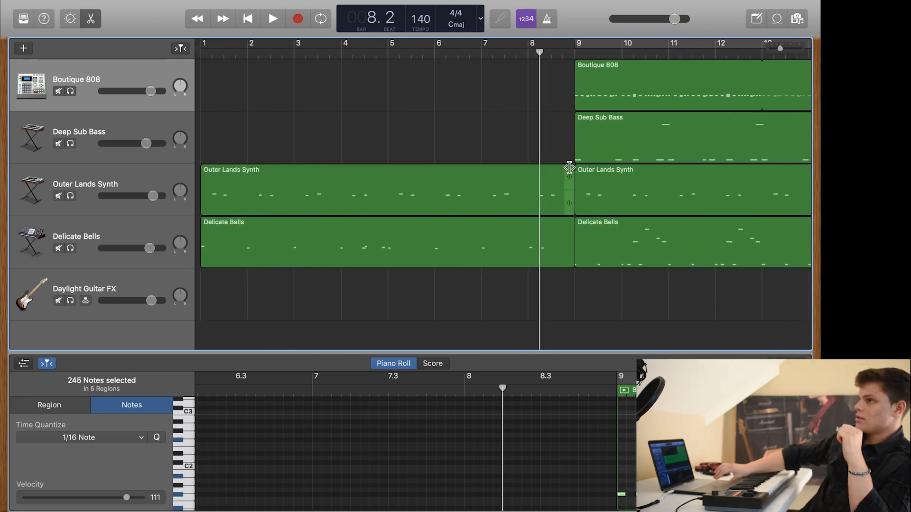
- Filter the Apple Loops by the Guitars instrument and audition the Daylight Guitar FX loop
left_click(775, 19)
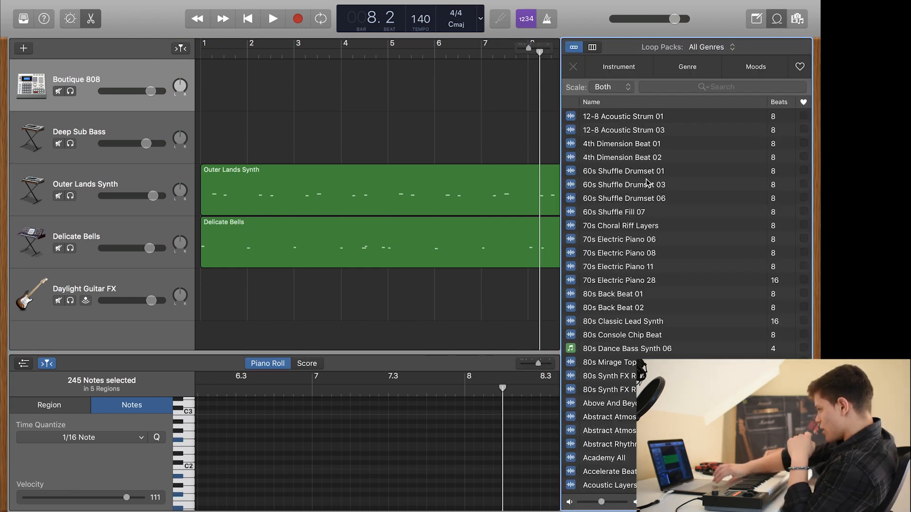
left_click(622, 74)
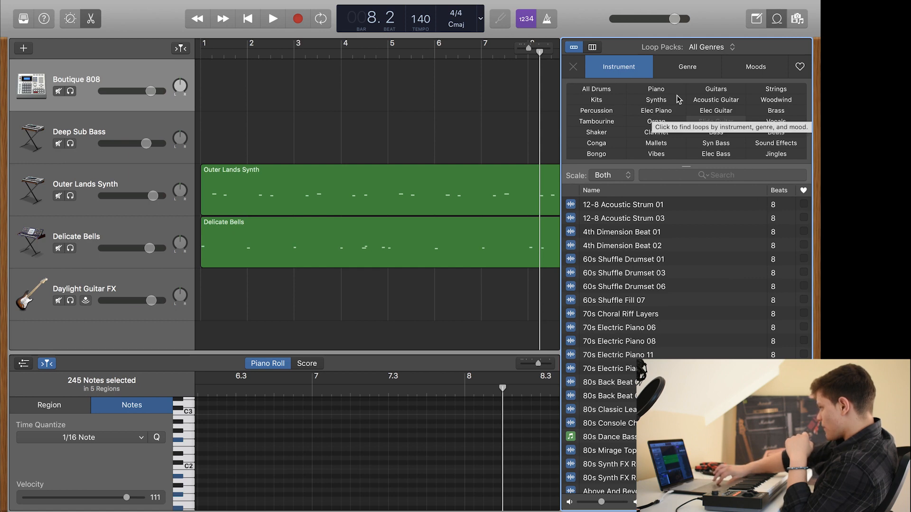
left_click(704, 90)
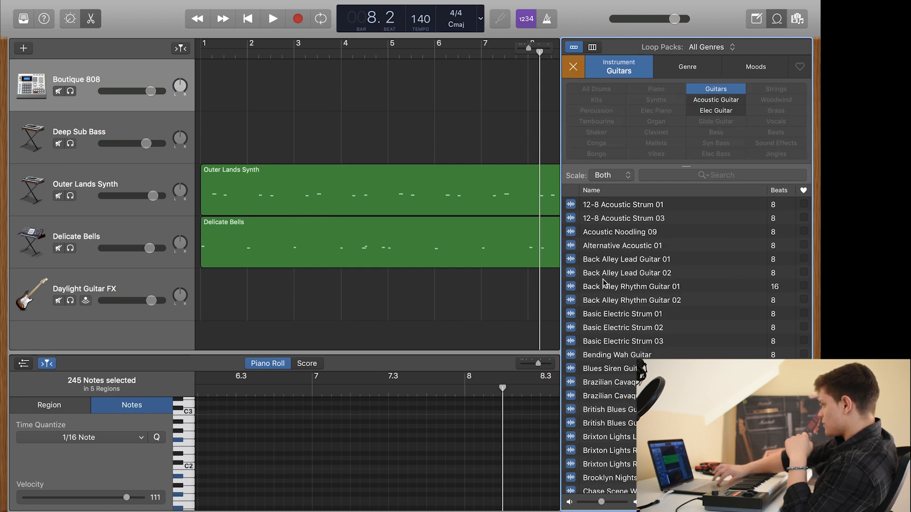
scroll(617, 328, "down", 10)
left_click(626, 295)
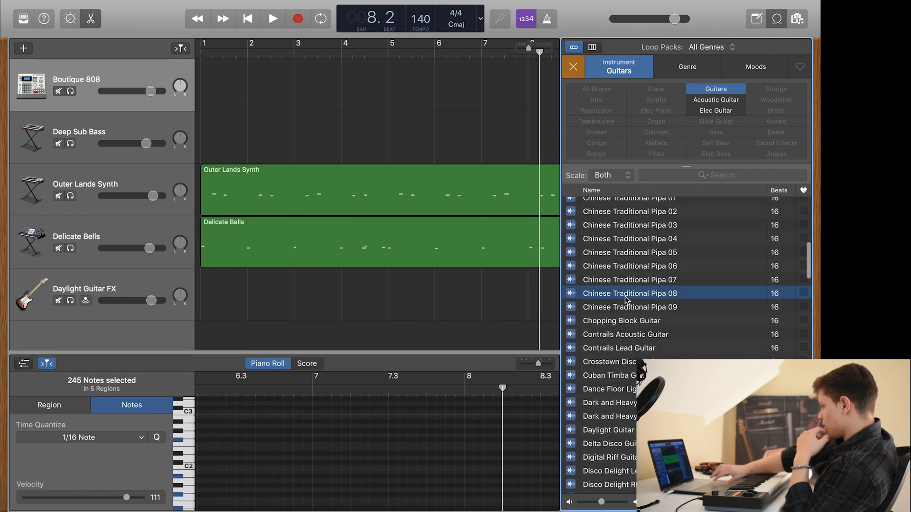
left_click(619, 389)
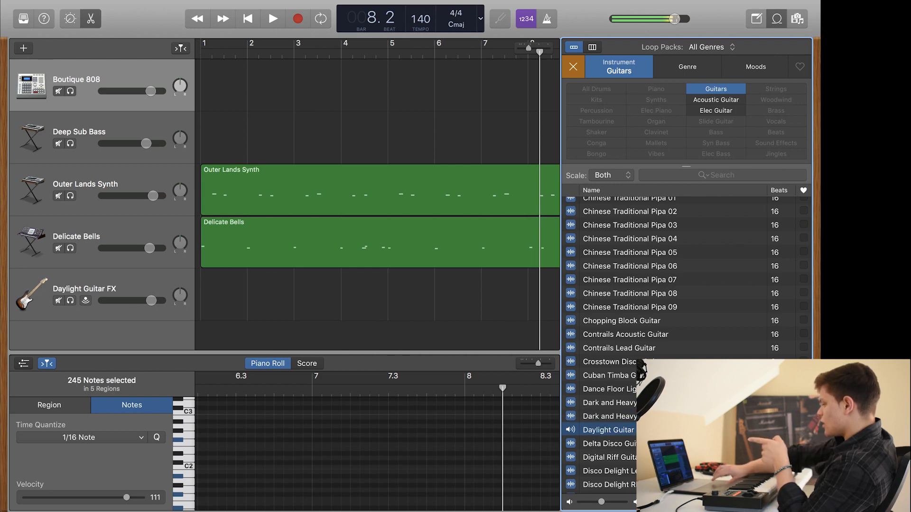
key("space")
key("space")
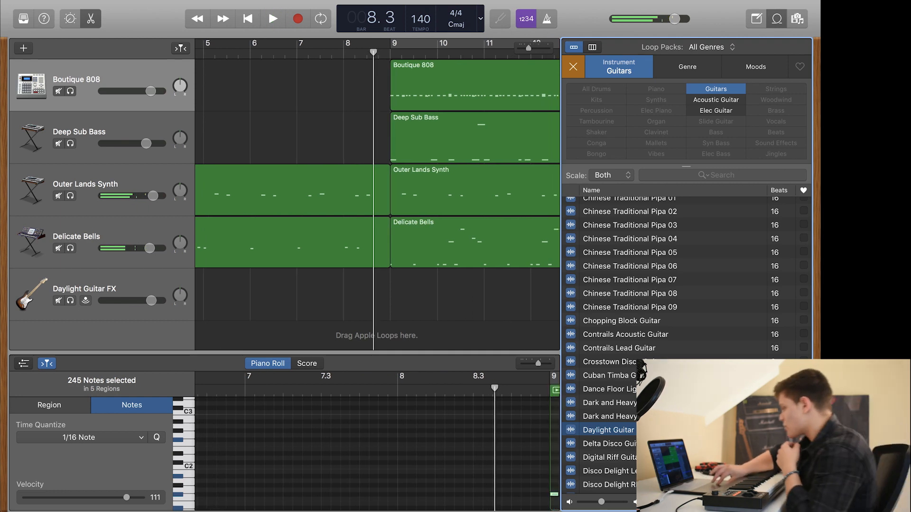
- Add the Daylight Guitar FX loop to its track, starting at bar 7 beat 4, and play the transition from bar 6
left_click_drag(608, 430, 255, 286)
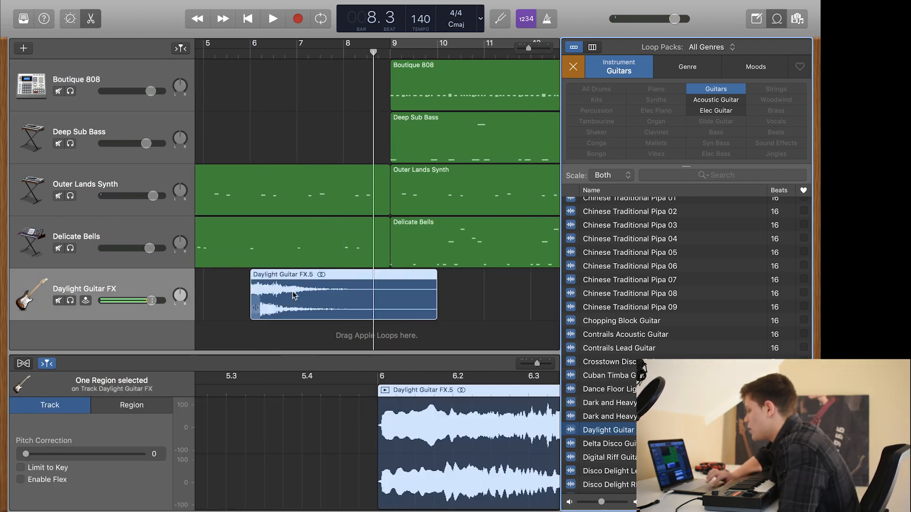
left_click_drag(300, 306, 382, 306)
left_click(251, 52)
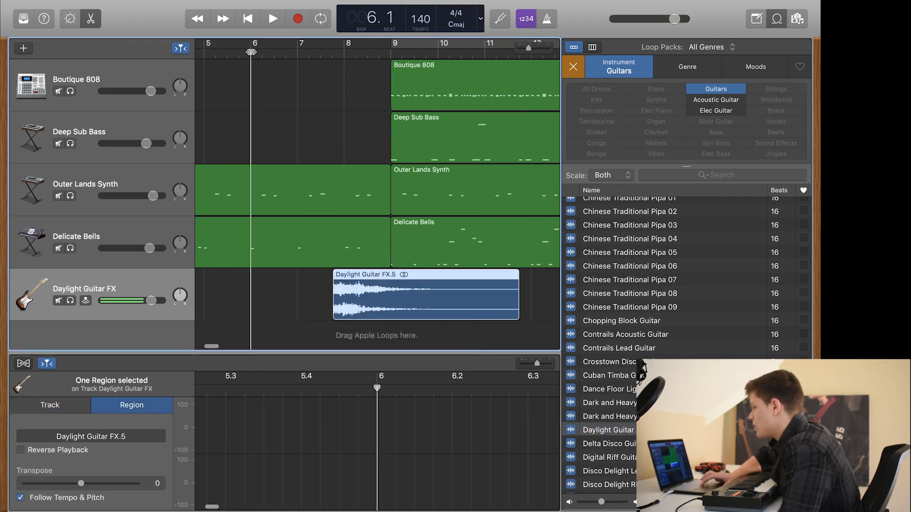
key("space")
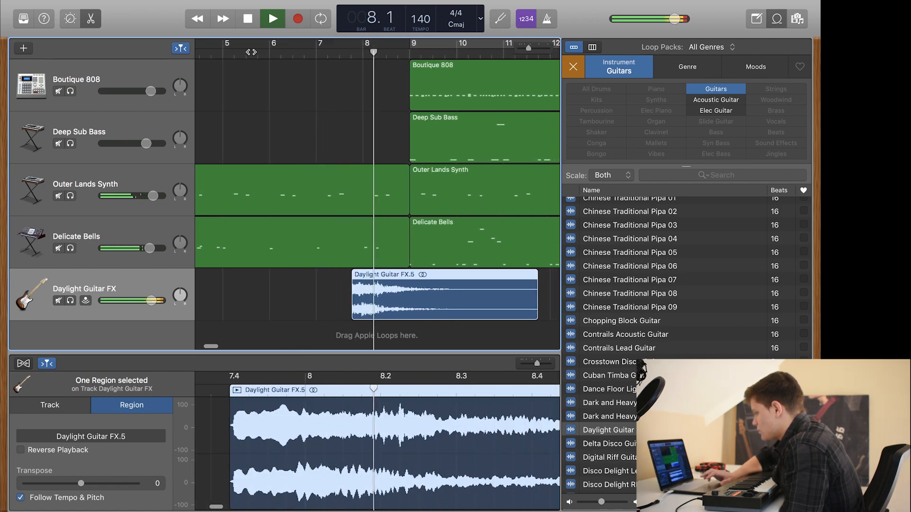
key("space")
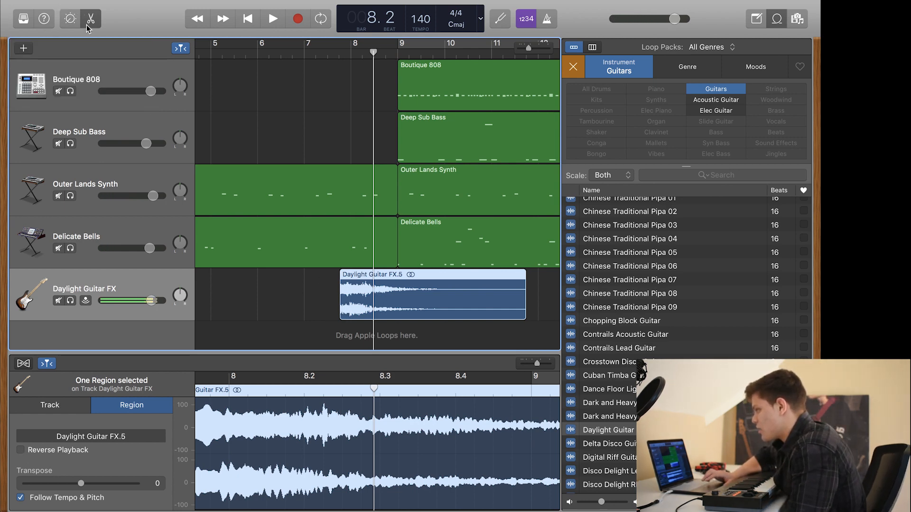
- Reverse the Daylight Guitar FX region's playback, move it to span bars 5 to 9, and play it into the drop
left_click(20, 450)
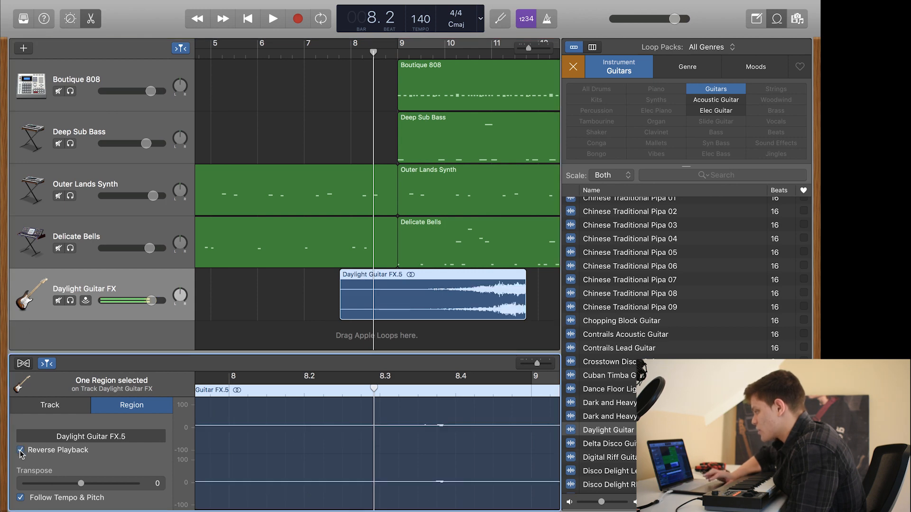
left_click_drag(443, 298, 306, 291)
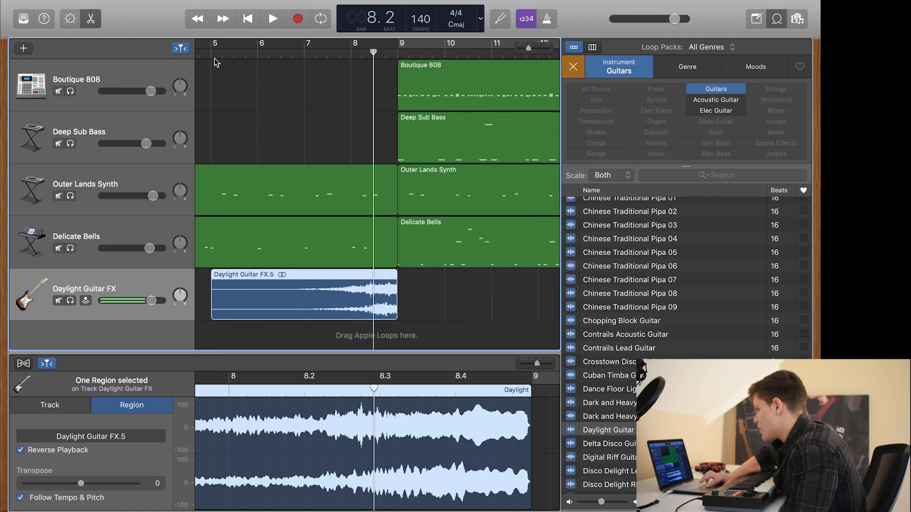
left_click(210, 56)
key("space")
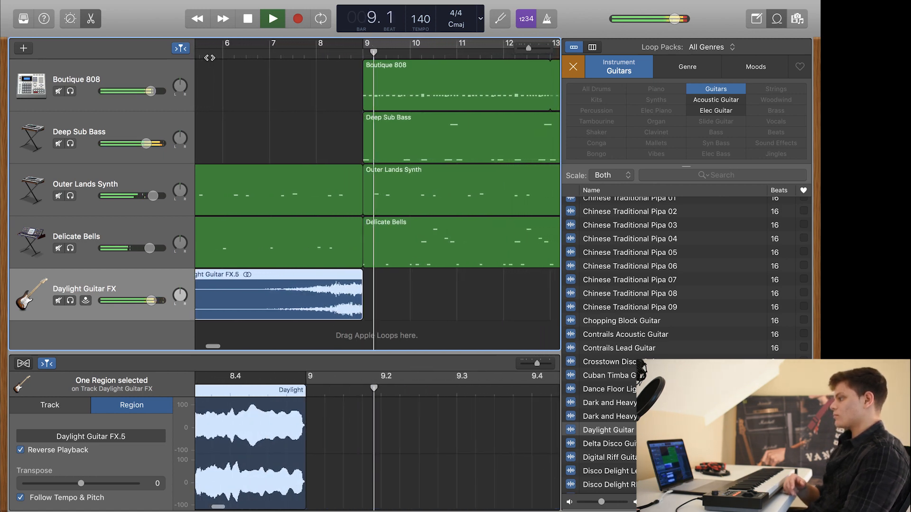
key("space")
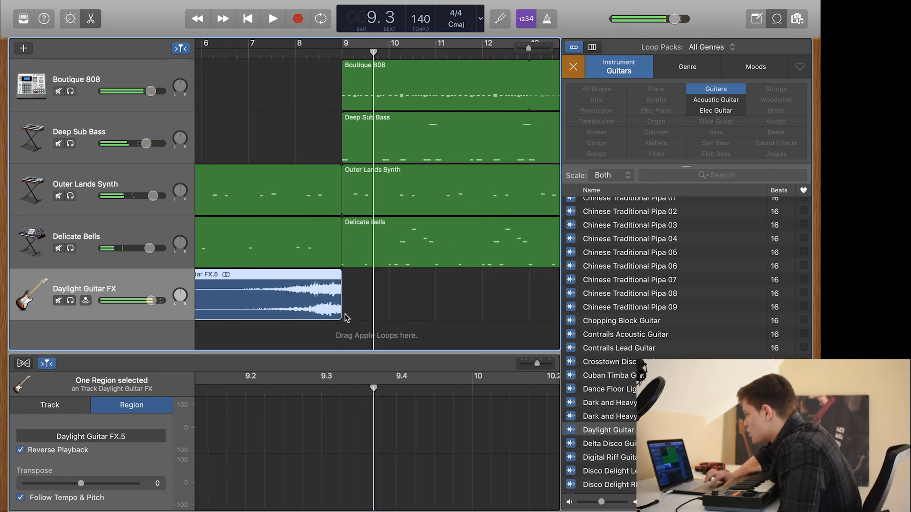
- Shorten the end of the reversed guitar region by two beats, move it to end at bar 9 again, and play the transition
left_click(328, 309)
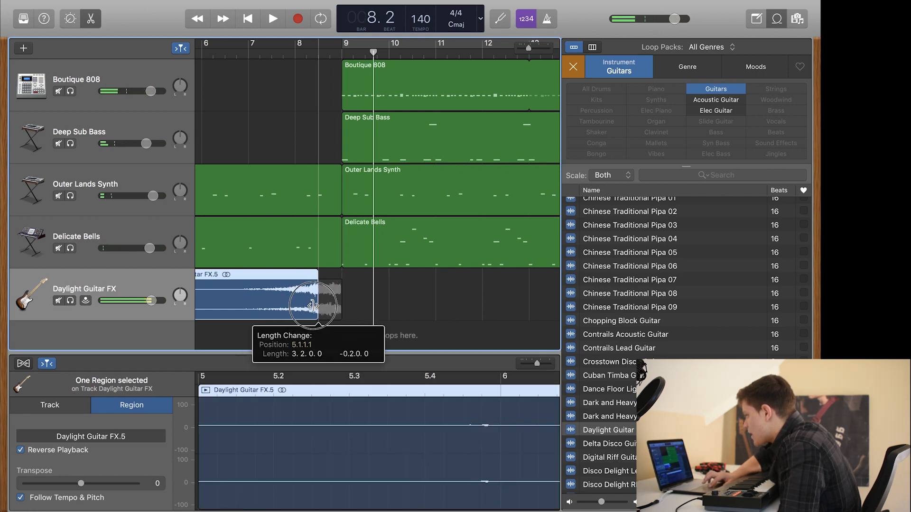
left_click_drag(260, 299, 283, 298)
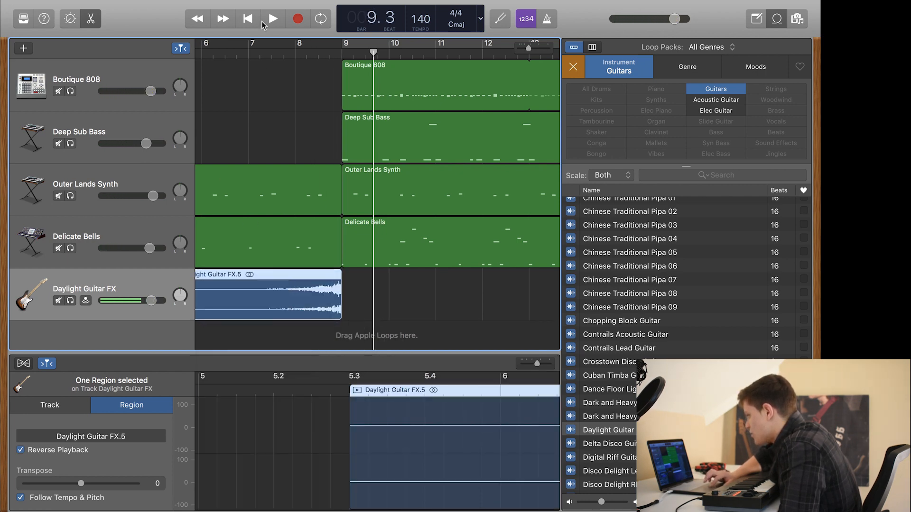
left_click(254, 56)
key("space")
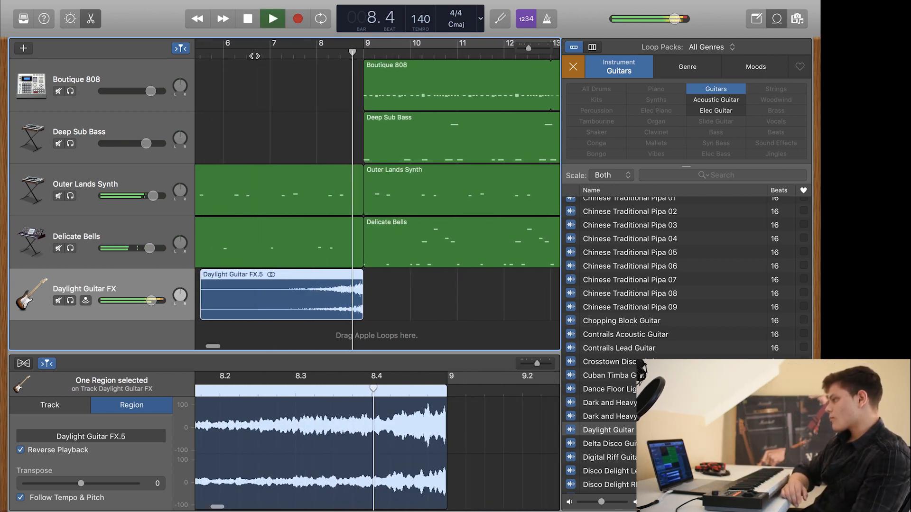
key("space")
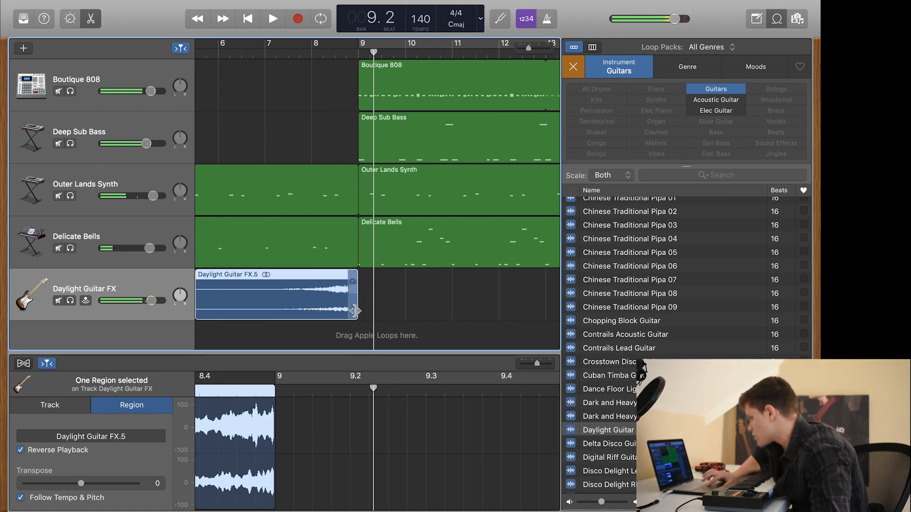
- Trim about one more beat off the reversed guitar region's end, realign it to end at bar 9, and listen from bar 6
left_click(356, 311)
left_click_drag(344, 311, 311, 304)
left_click(216, 56)
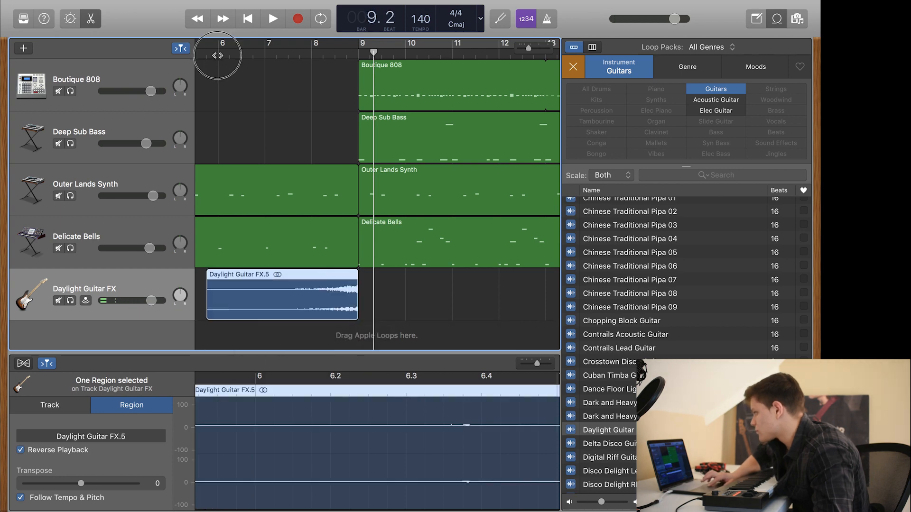
key("space")
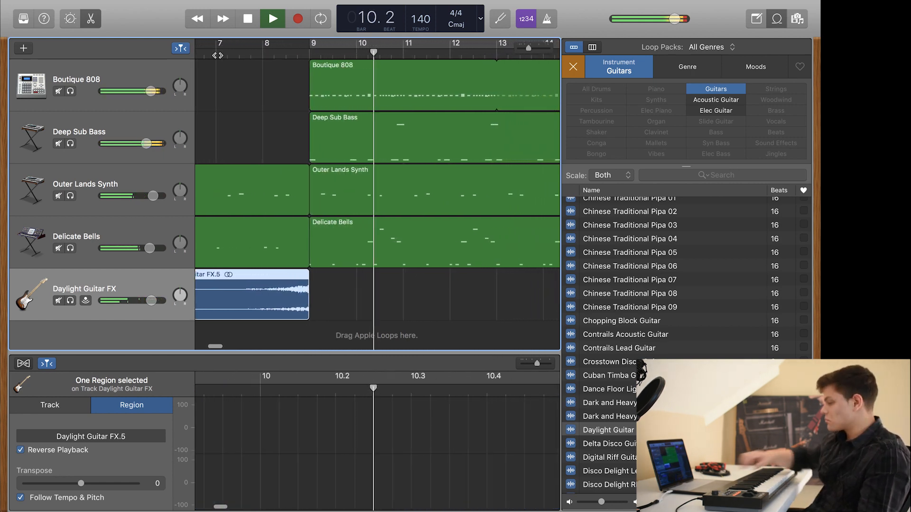
key("space")
- Trim the start of the reversed guitar region to bar 7 and play the transition into bar 9
scroll(395, 235, "left", 10)
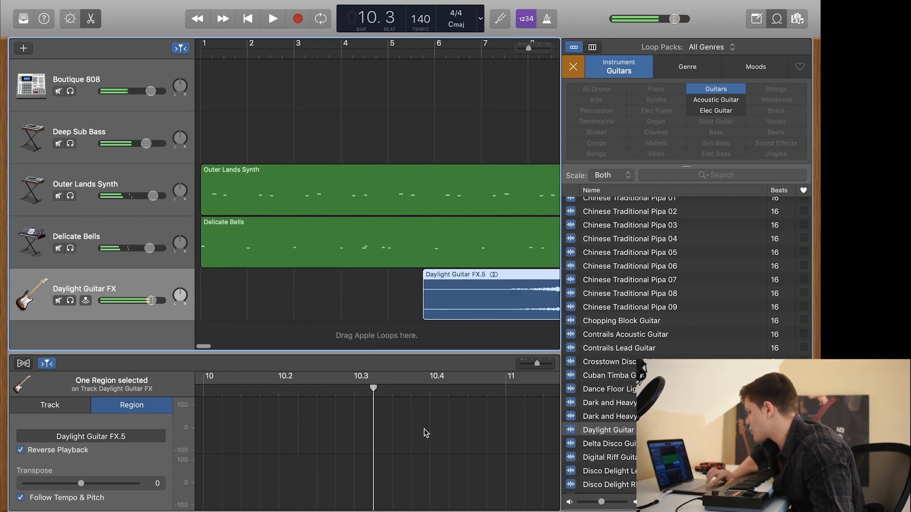
scroll(419, 275, "right", 5)
left_click_drag(310, 312, 369, 313)
left_click(360, 50)
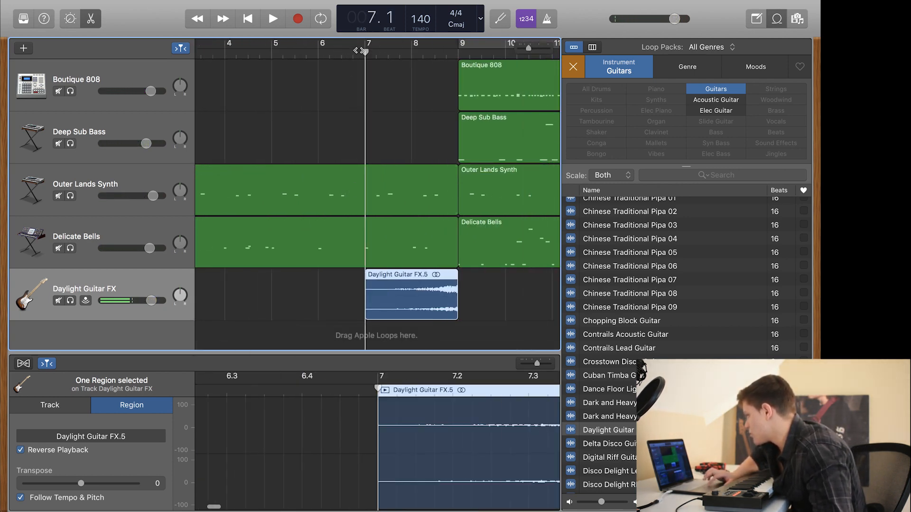
key("space")
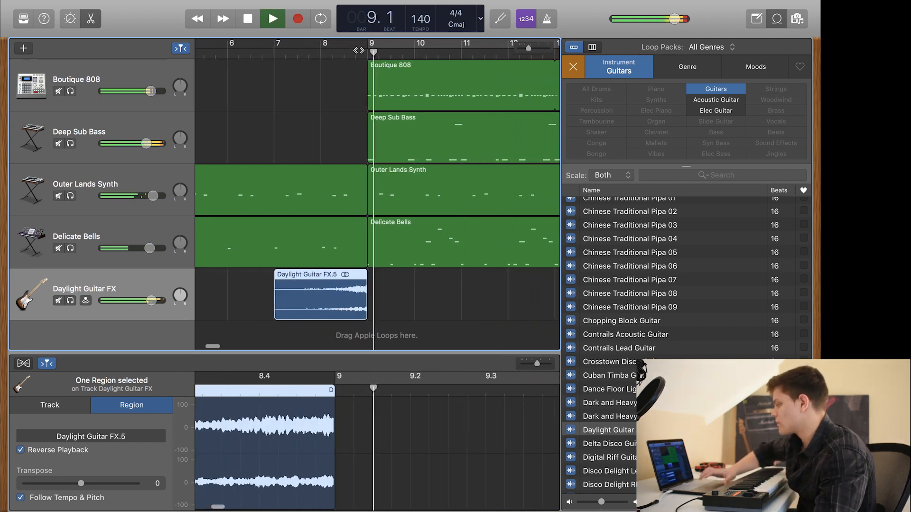
key("space")
- Copy the reversed guitar region and paste it on the same track to span bars 27 to 29
left_click(283, 297)
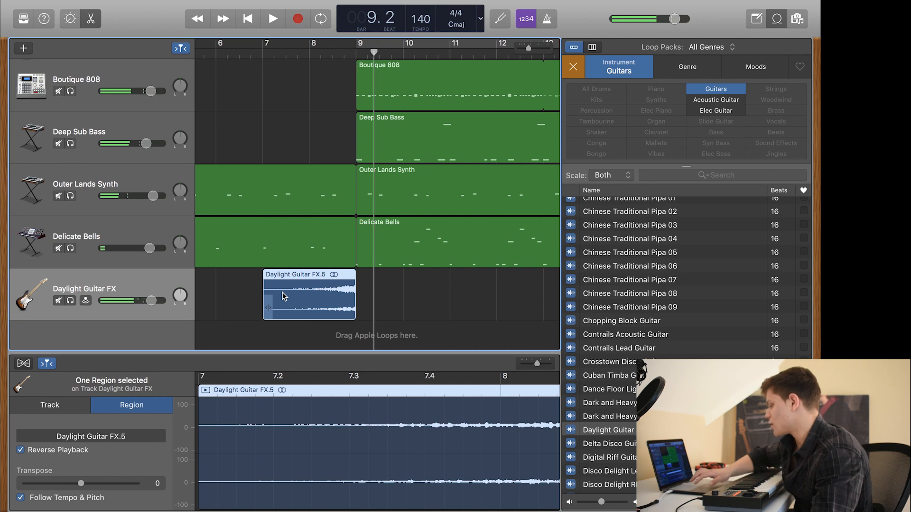
scroll(283, 297, "right", 15)
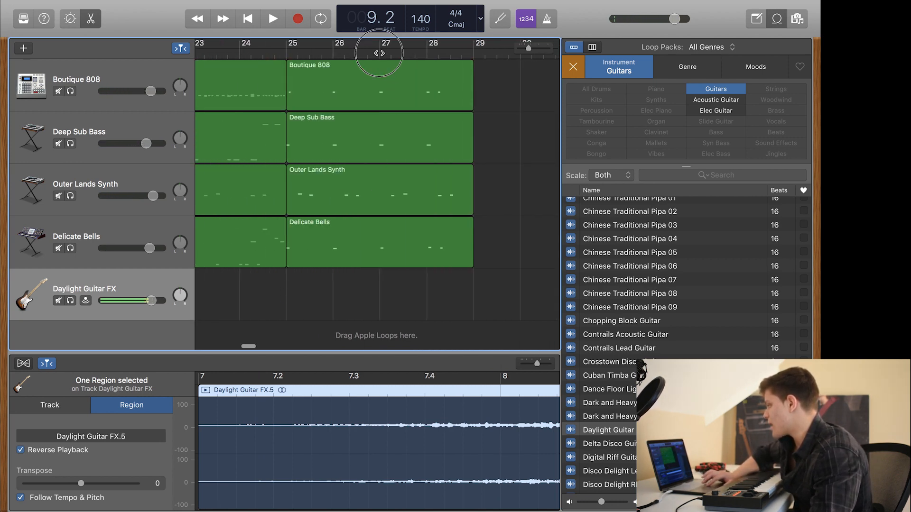
left_click(379, 52)
key("super+v")
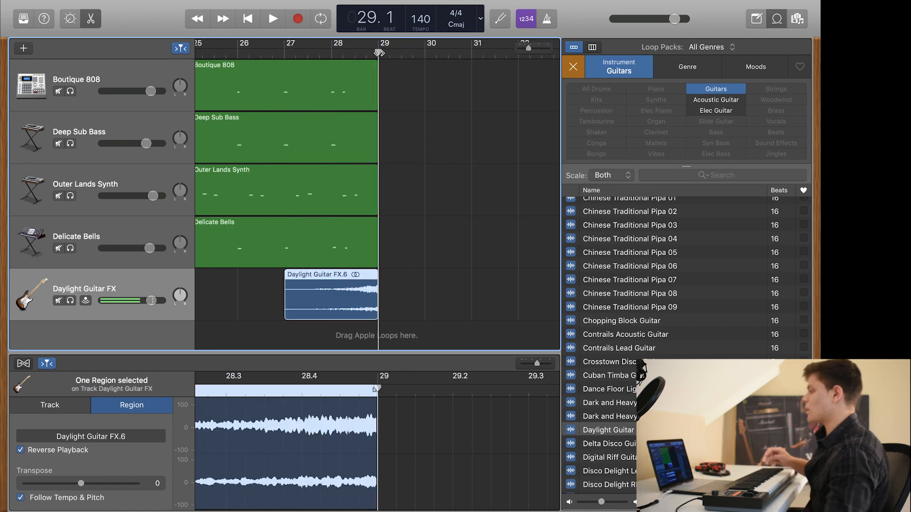
- Hide the loop browser and copy the intro's Outer Lands Synth and Delicate Bells regions (bars 1 to 9) to bar 29
scroll(386, 203, "left", 20)
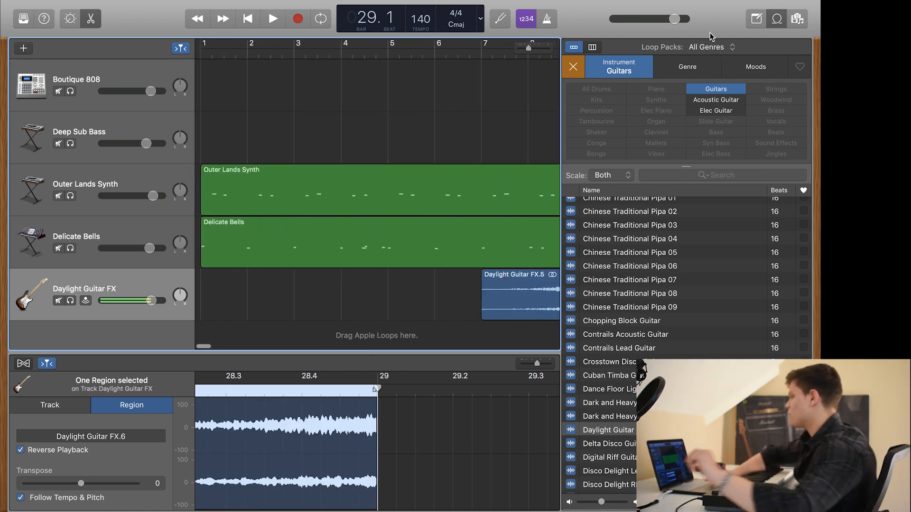
left_click(778, 21)
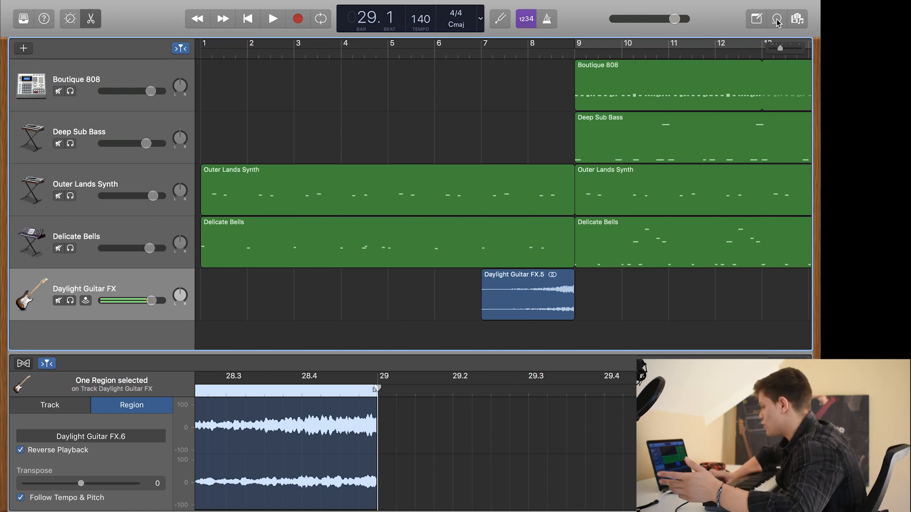
left_click_drag(446, 70, 446, 325)
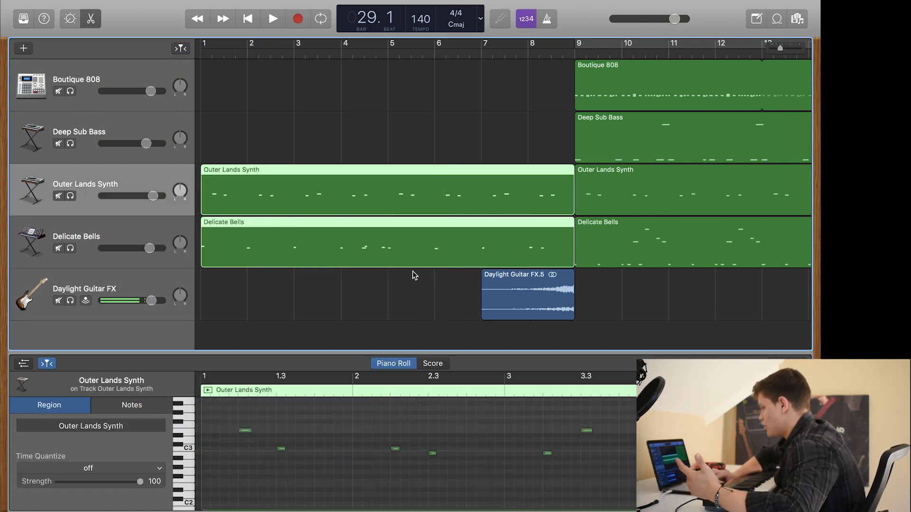
left_click(403, 294)
left_click(334, 198)
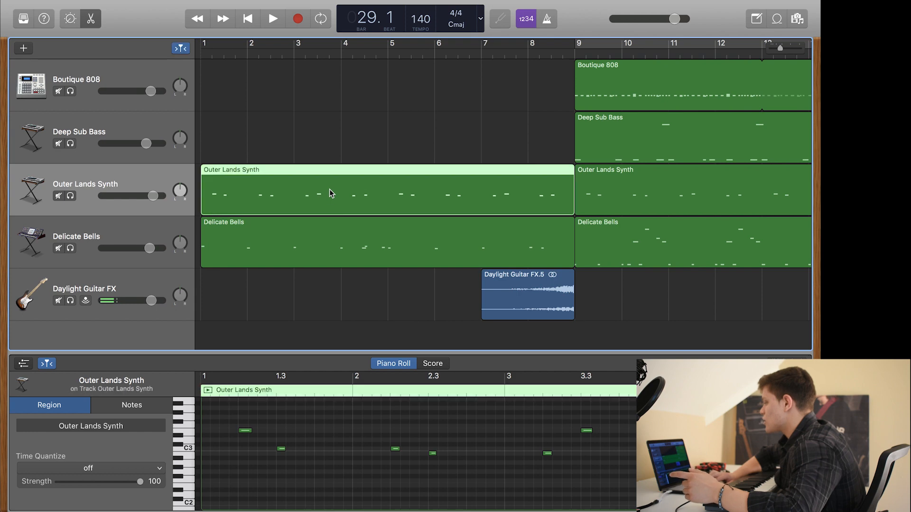
left_click_drag(311, 66, 327, 336)
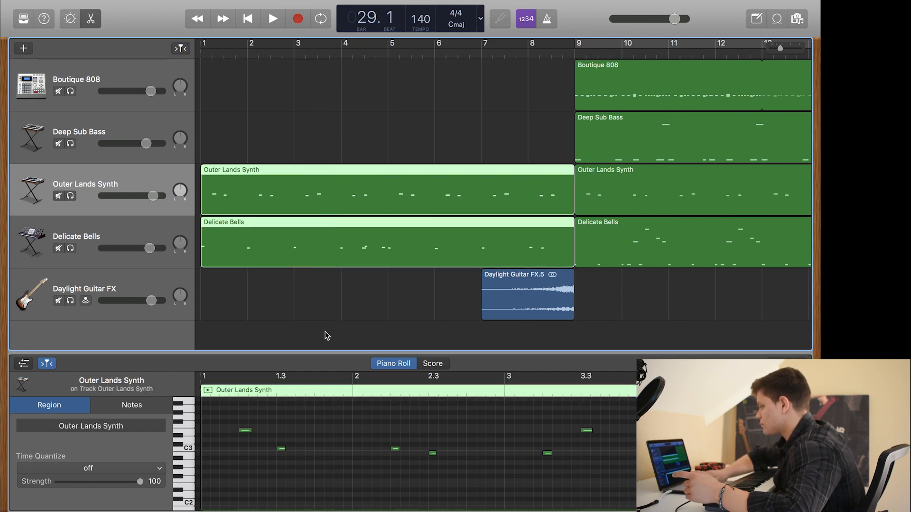
scroll(327, 335, "right", 15)
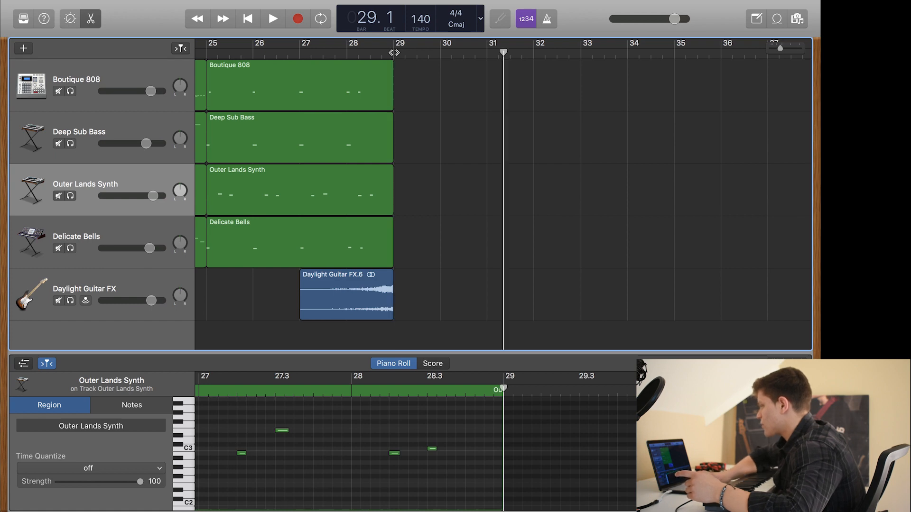
key("super+c")
key("super+v")
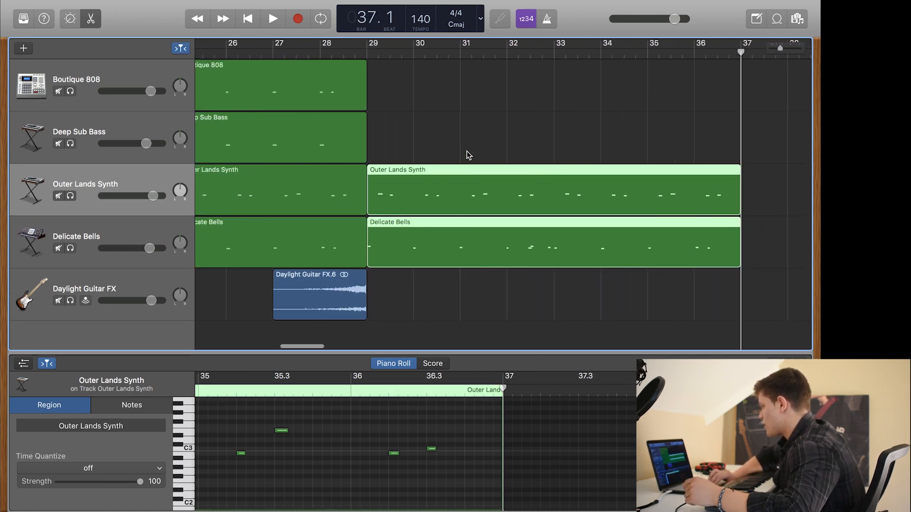
- Copy the four-bar Deep Sub Bass region starting at bar 25, paste it at bar 29 and loop it to bar 37
left_click(278, 148)
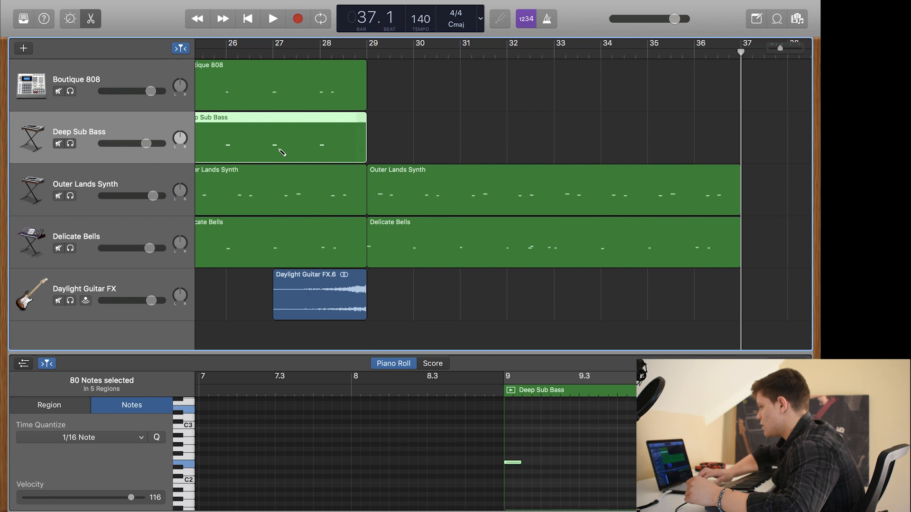
left_click(368, 53)
key("super+v")
left_click_drag(559, 119, 741, 124)
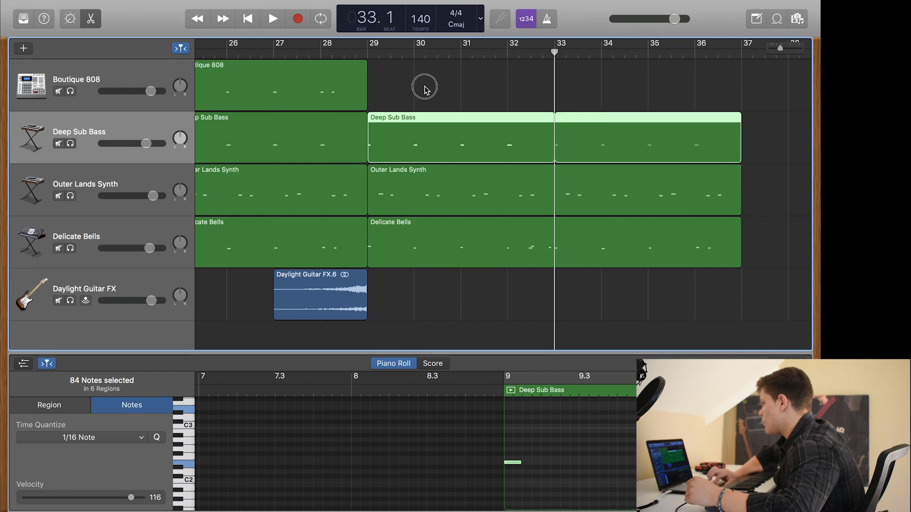
- Copy the looped Boutique 808 region of the main section to bar 29 and shorten its loop to end at bar 37
left_click(427, 90)
scroll(336, 116, "left", 10)
left_click(266, 75)
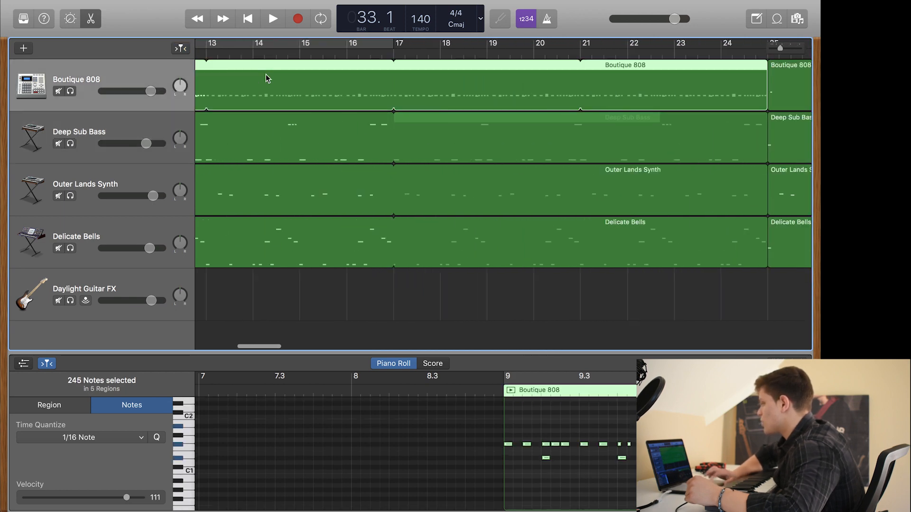
scroll(266, 76, "right", 10)
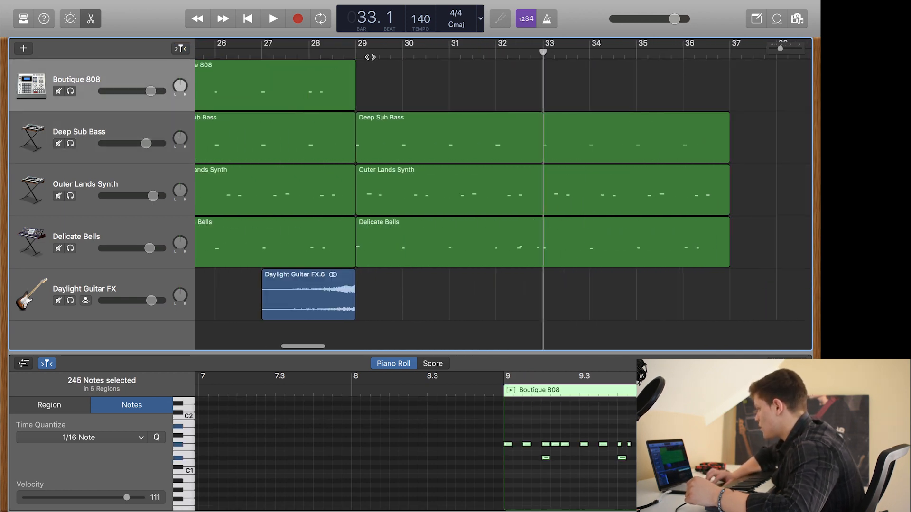
left_click(356, 53)
key("super+v")
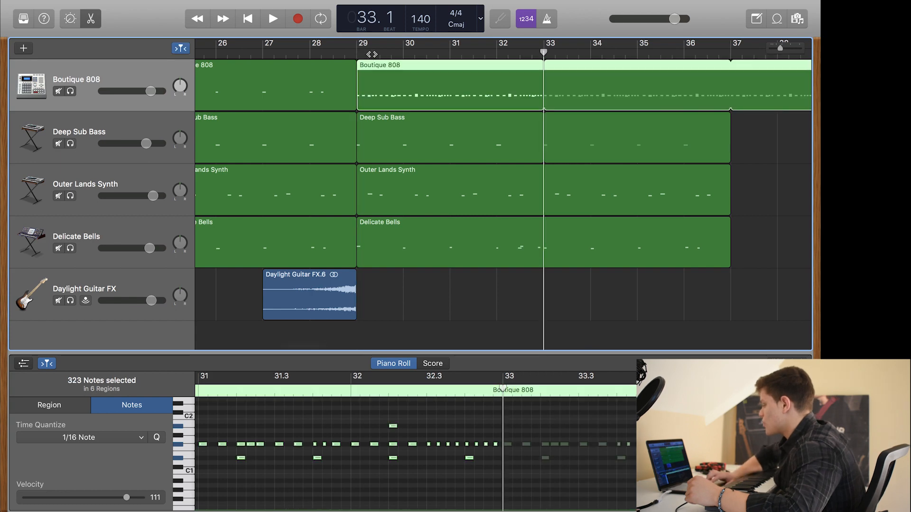
left_click_drag(739, 68, 729, 69)
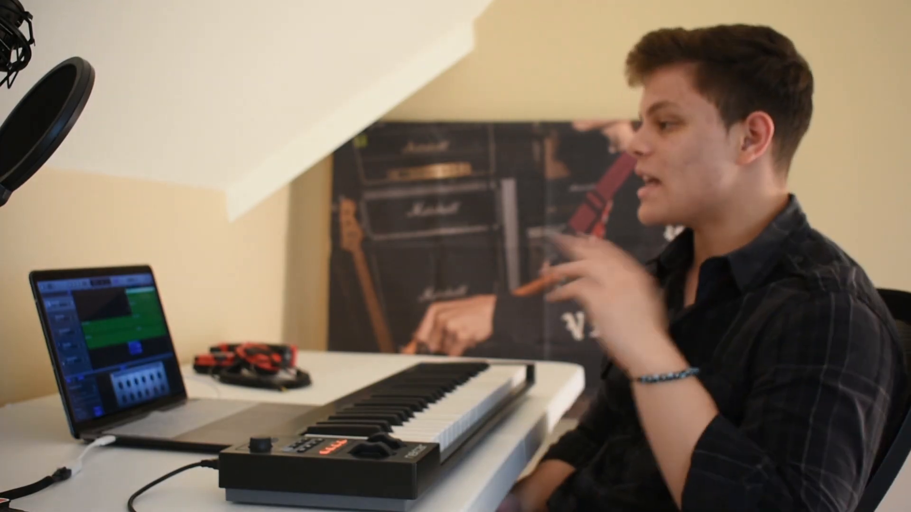